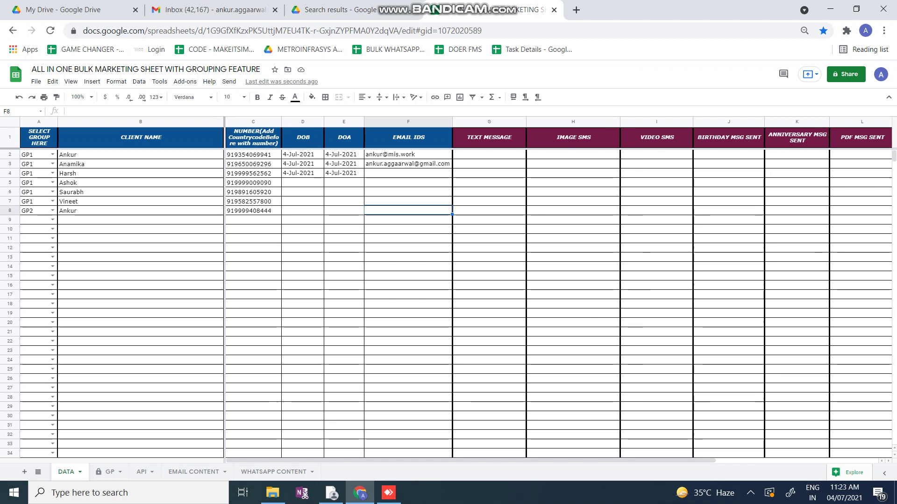
Review the DATA sheet columns, from CLIENT NAME through the sent-status columns
key(ctrl+space)
key(shift+Right)
key(shift+Right)
key(shift+Right)
key(shift+Right)
key(shift+Right)
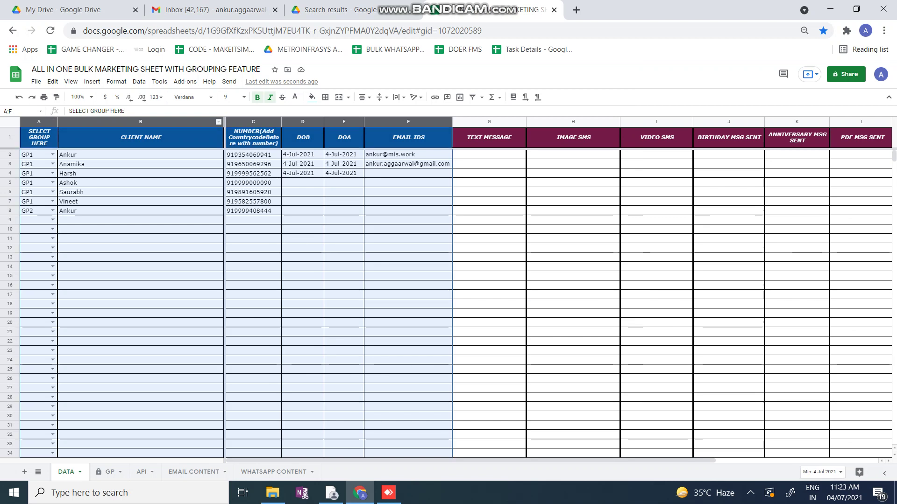
click(140, 121)
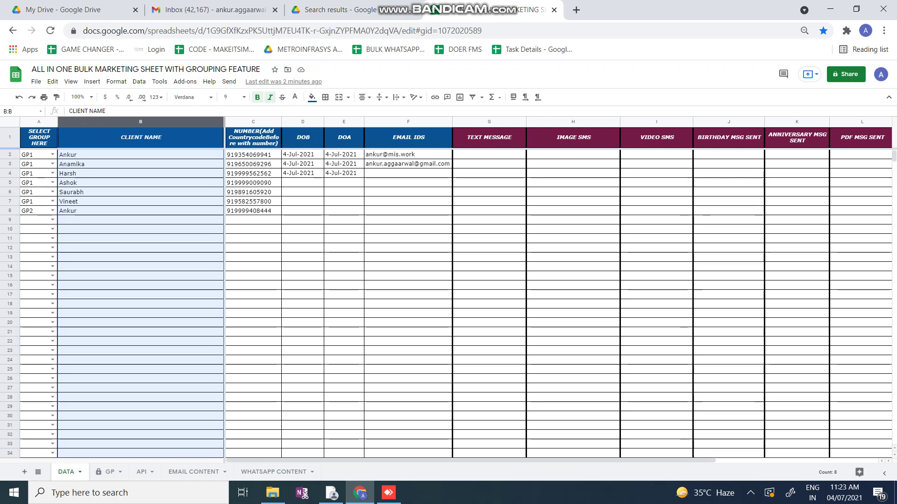
click(253, 122)
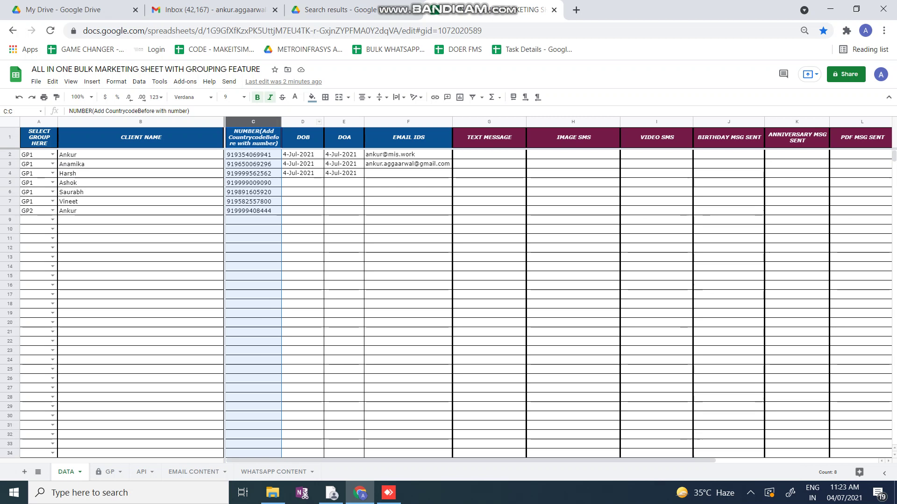
click(303, 122)
click(344, 121)
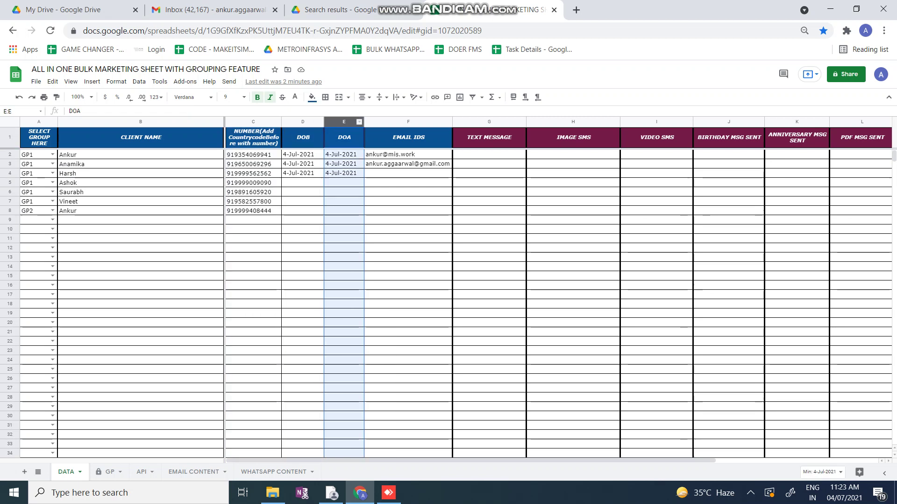
click(408, 121)
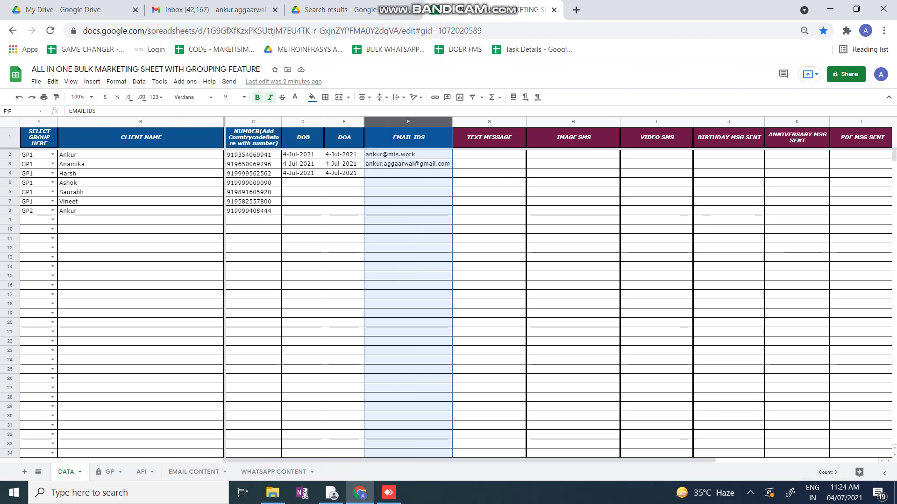
mouse_move(390, 154)
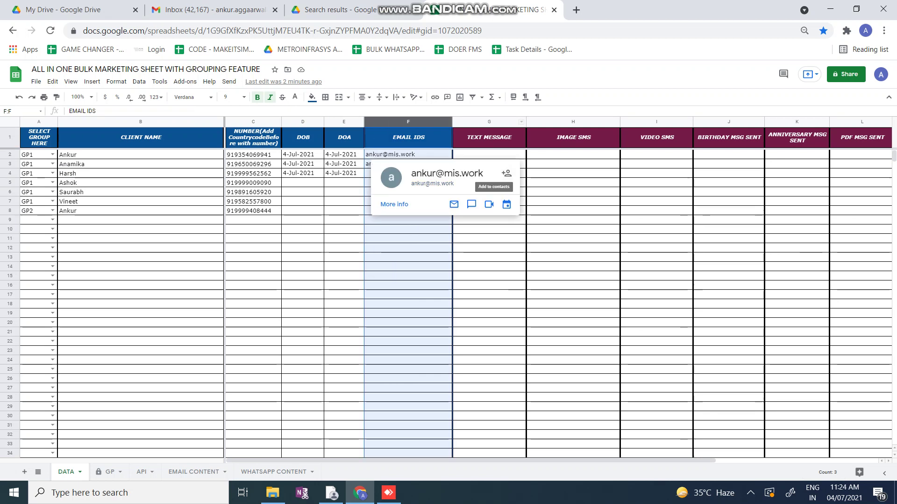
click(489, 121)
shift+click(573, 122)
key(shift+Right)
key(shift+Right)
key(shift+Right)
key(shift+Right)
key(shift+Right)
key(shift+Right)
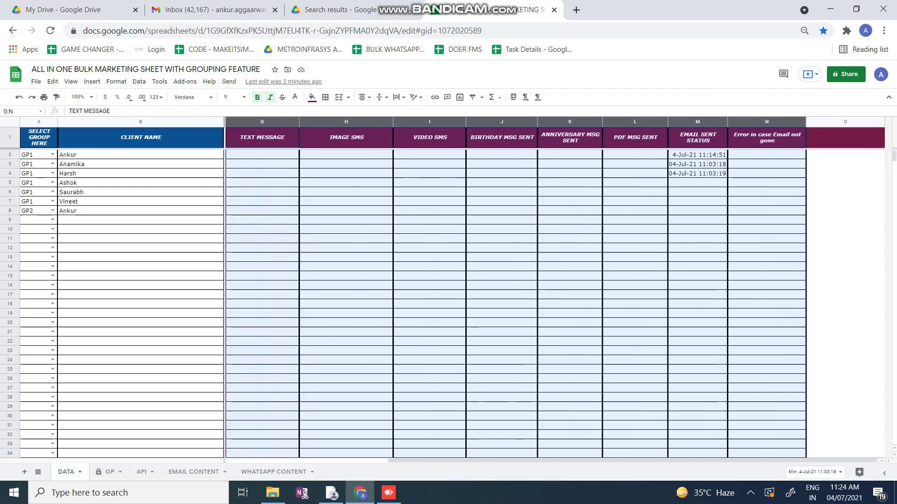
Clear the three email-sent timestamps in M2:M4 and go to the API settings sheet
drag(697, 155, 697, 173)
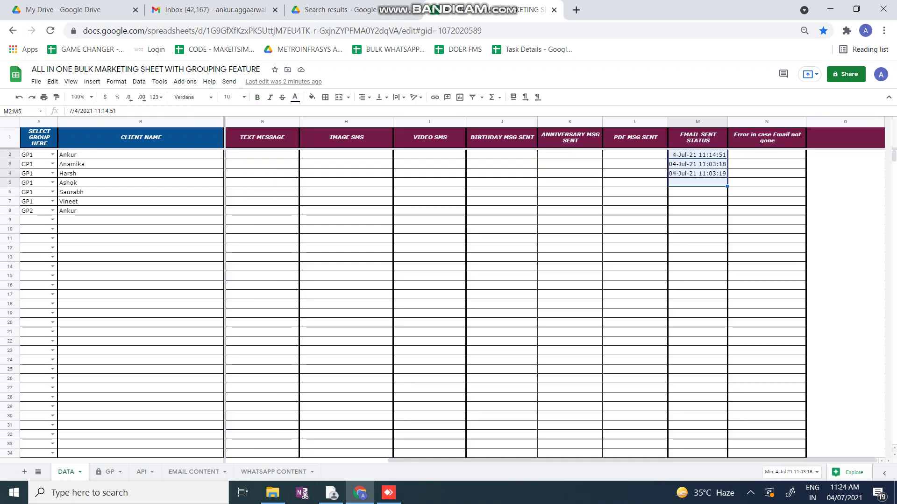
key(Delete)
click(634, 154)
key(Home)
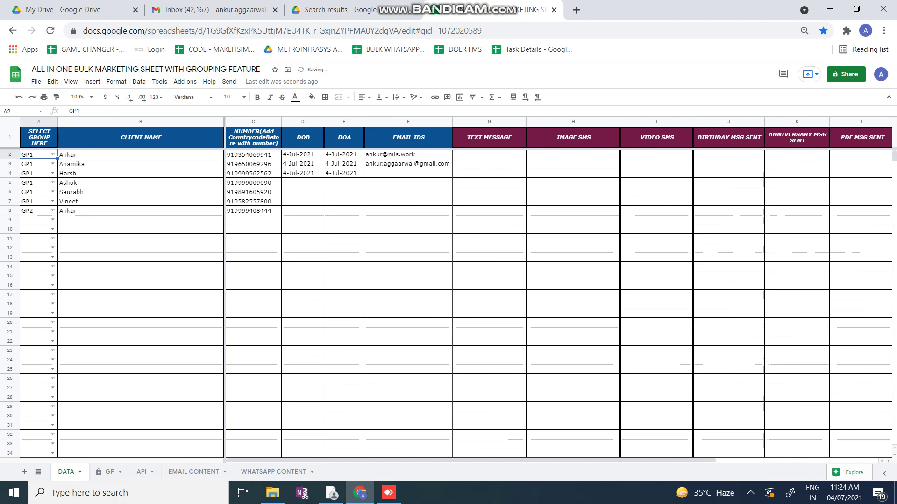
key(ctrl+shift+Page_Down)
key(ctrl+shift+Page_Down)
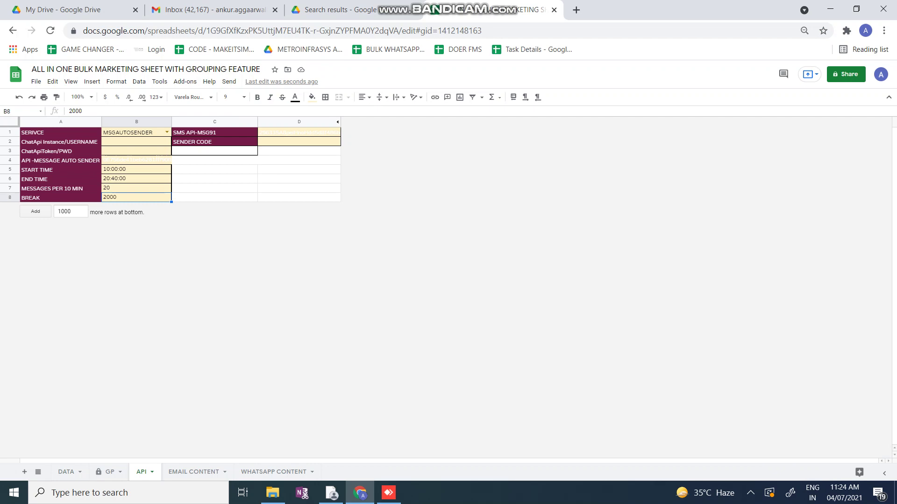
click(60, 179)
drag(61, 170, 61, 179)
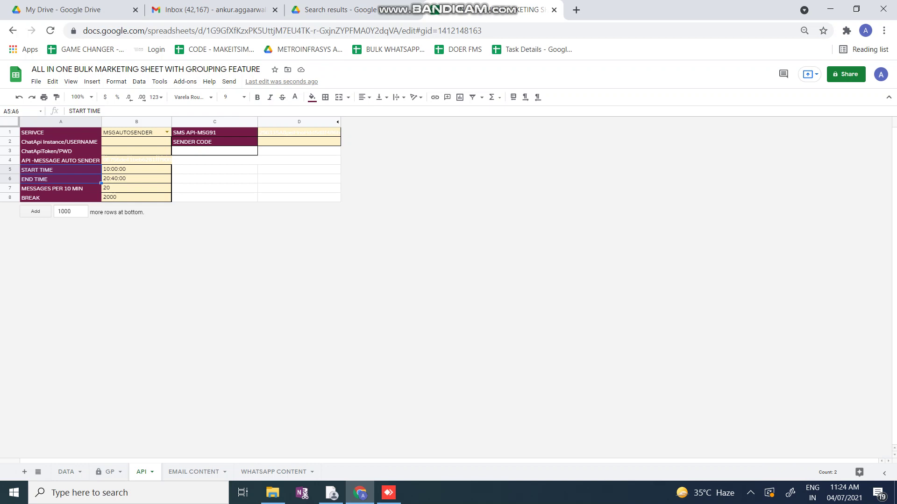
click(136, 169)
key(shift+Down)
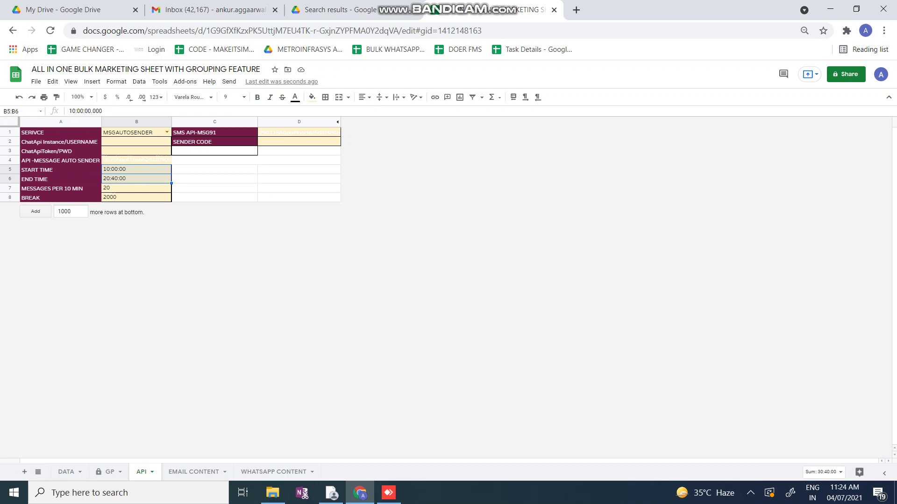
drag(60, 170, 136, 178)
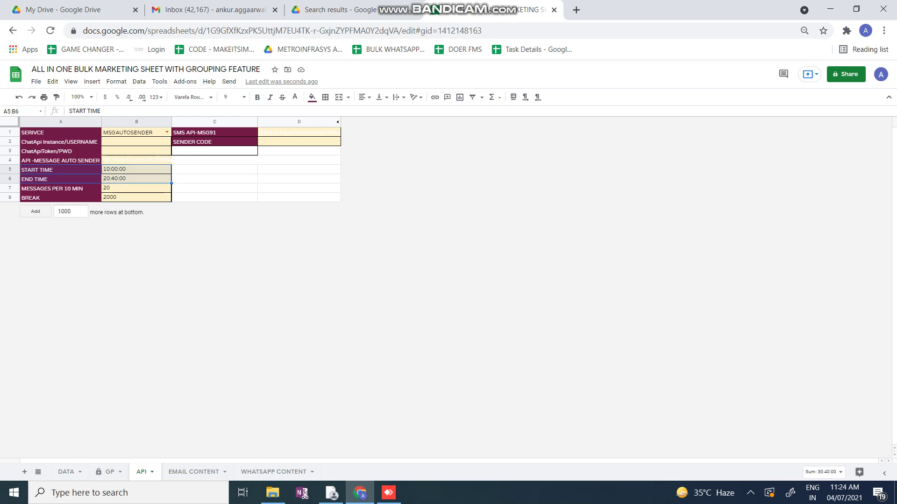
click(61, 188)
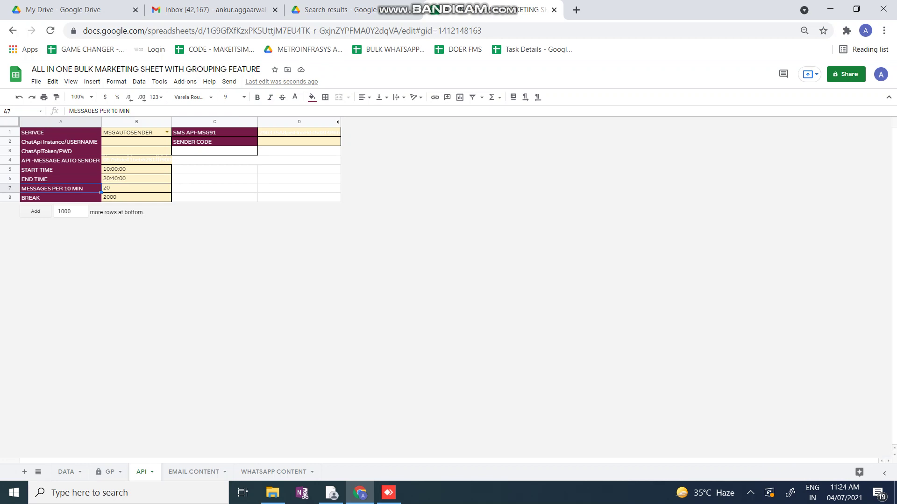
click(137, 188)
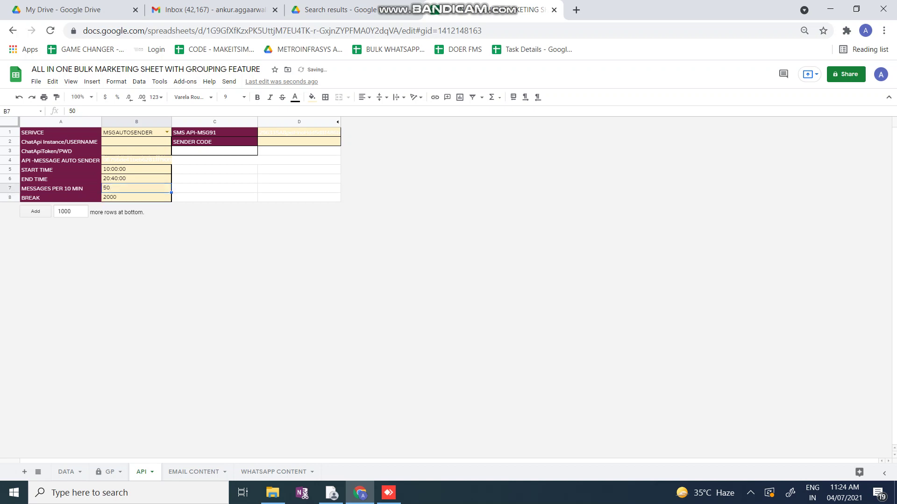
text(1)
key(BackSpace)
text(50)
key(Return)
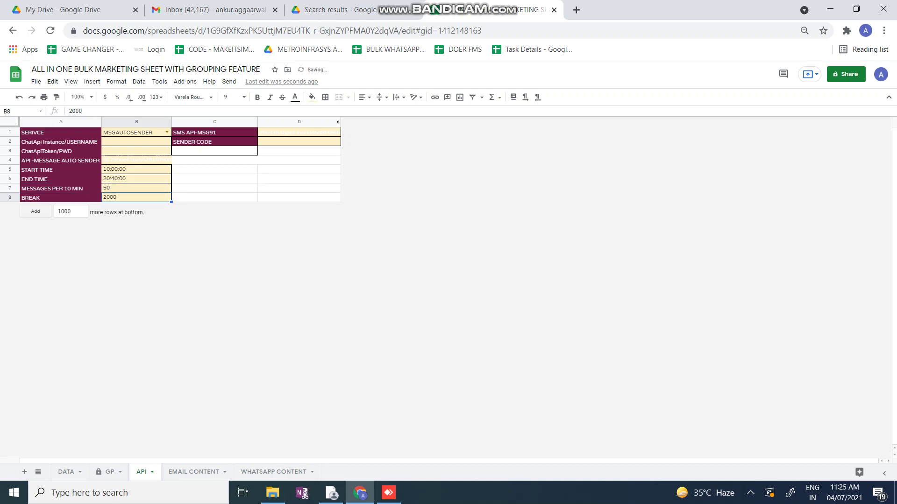
key(Up)
text(20)
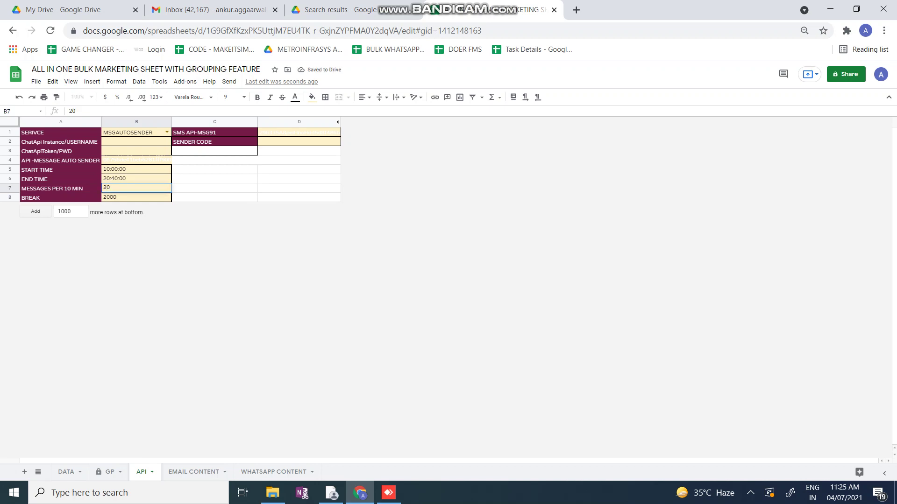
key(Return)
click(136, 188)
drag(61, 198, 135, 197)
click(136, 198)
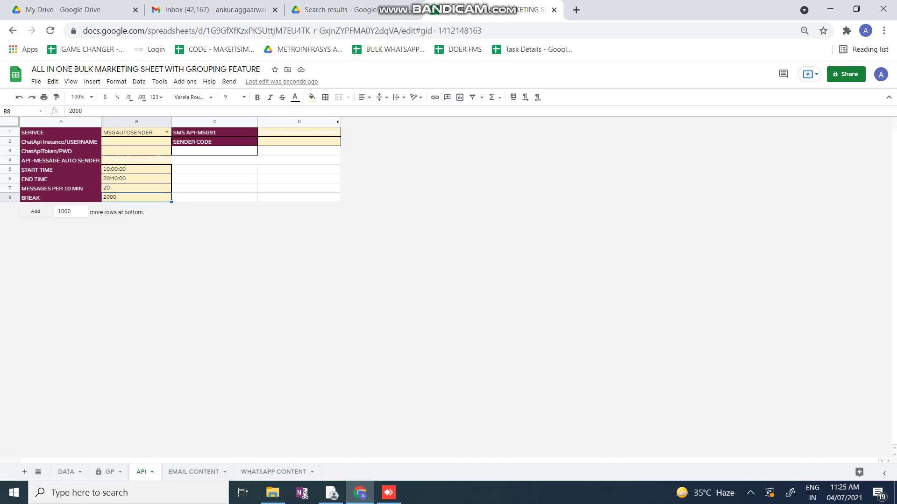
click(193, 472)
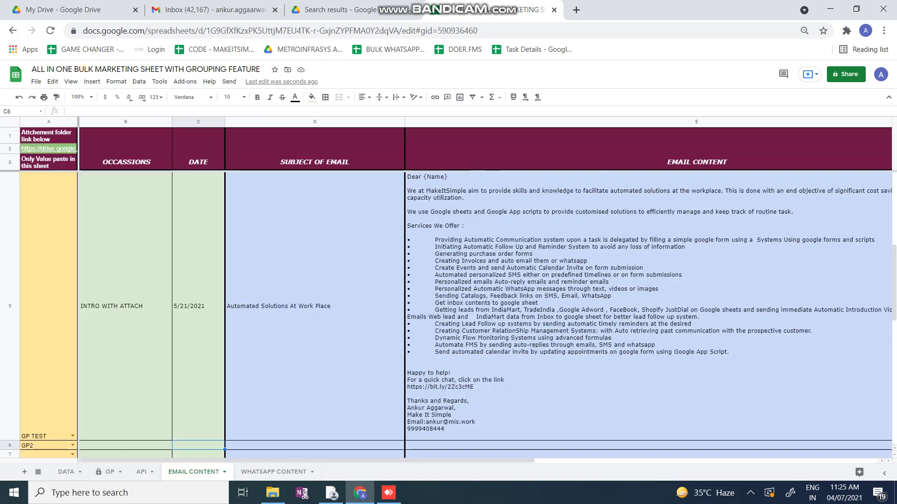
Compare the DATA group entries in rows 2–8 with EMAIL CONTENT's GP1 INTRODUCTION row dated 4-Jul-2021
key(ctrl+shift+Page_Up)
key(ctrl+shift+Page_Up)
key(ctrl+shift+Page_Up)
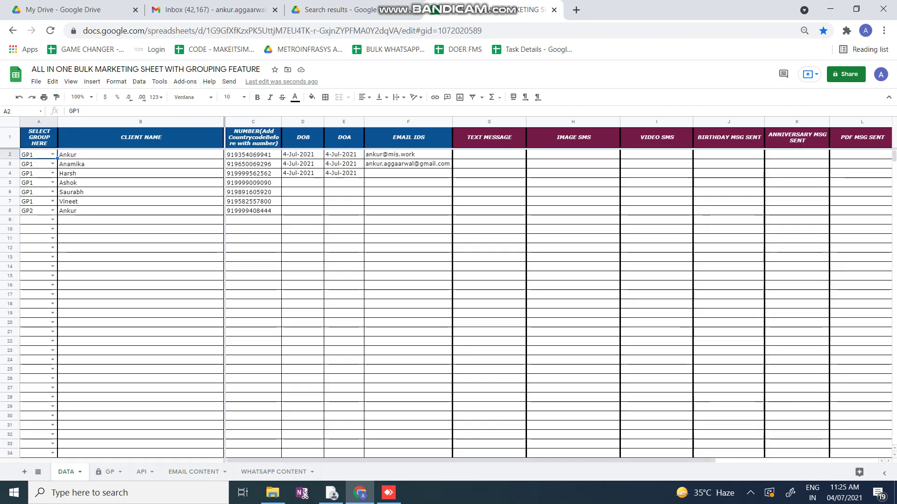
key(shift+Down)
key(shift+Down)
key(shift+Down)
key(shift+Down)
key(shift+Down)
key(shift+Down)
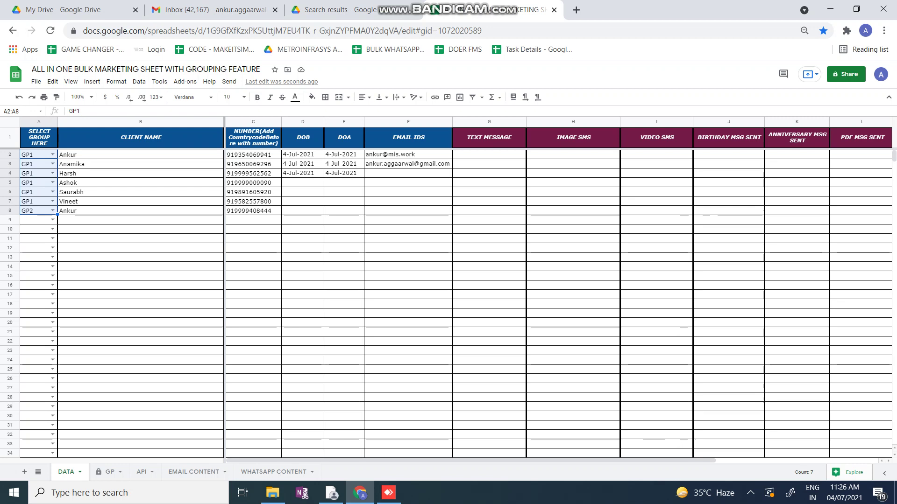
click(193, 472)
key(Up)
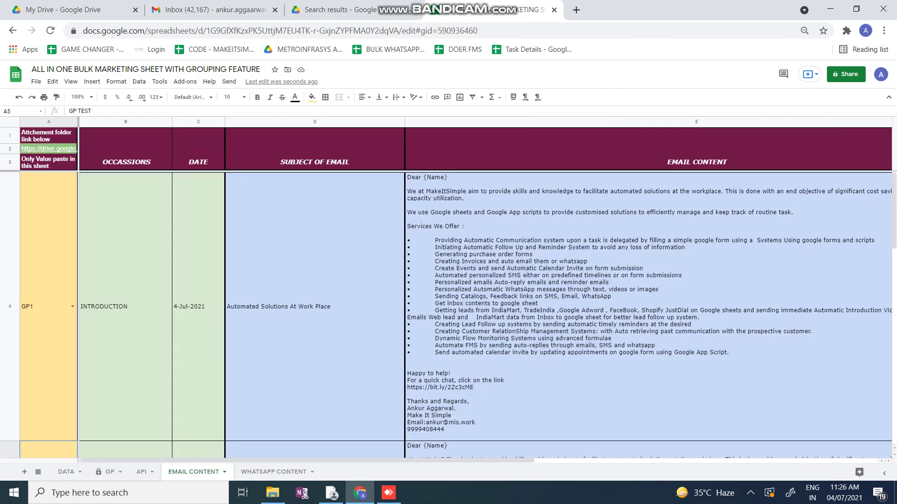
key(shift+space)
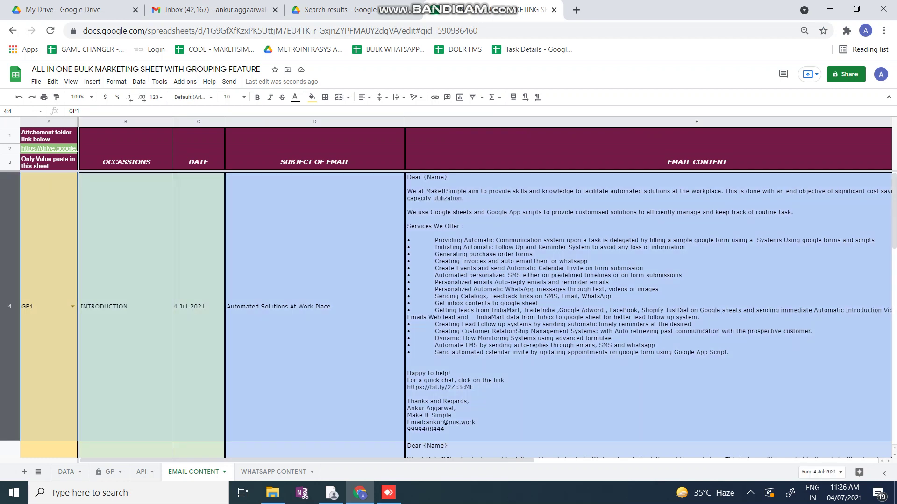
click(649, 306)
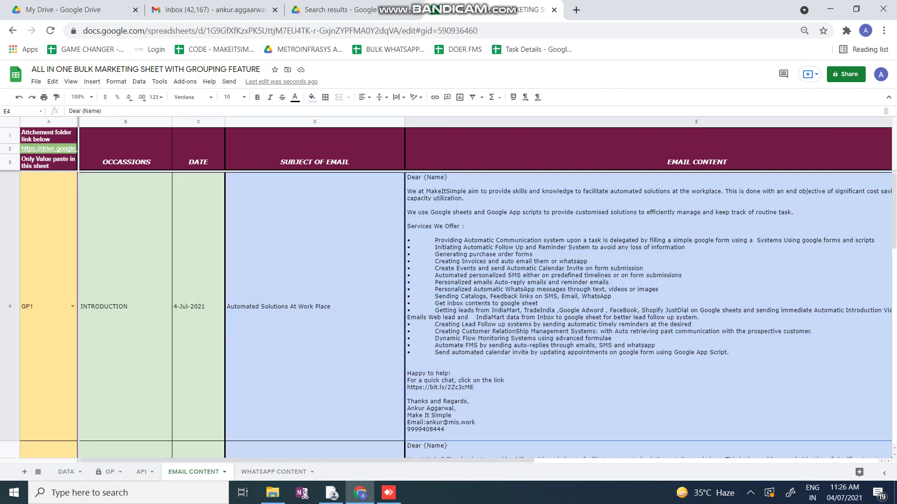
click(198, 306)
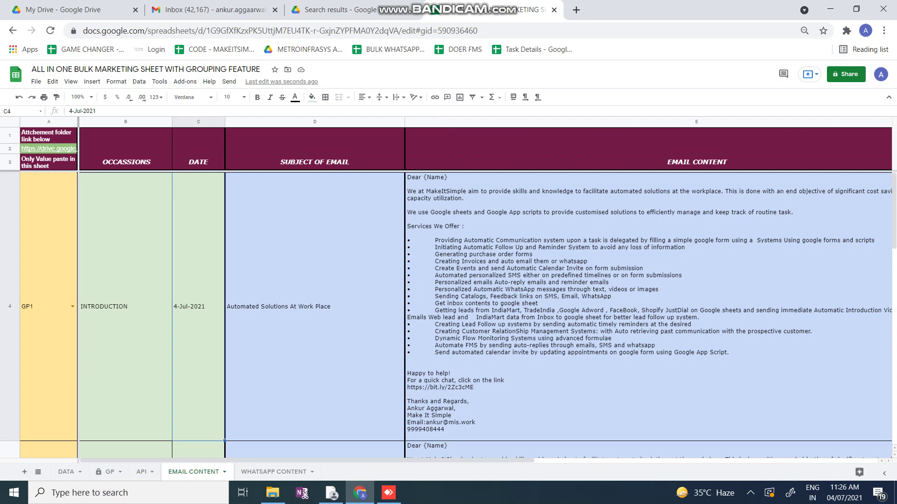
click(46, 307)
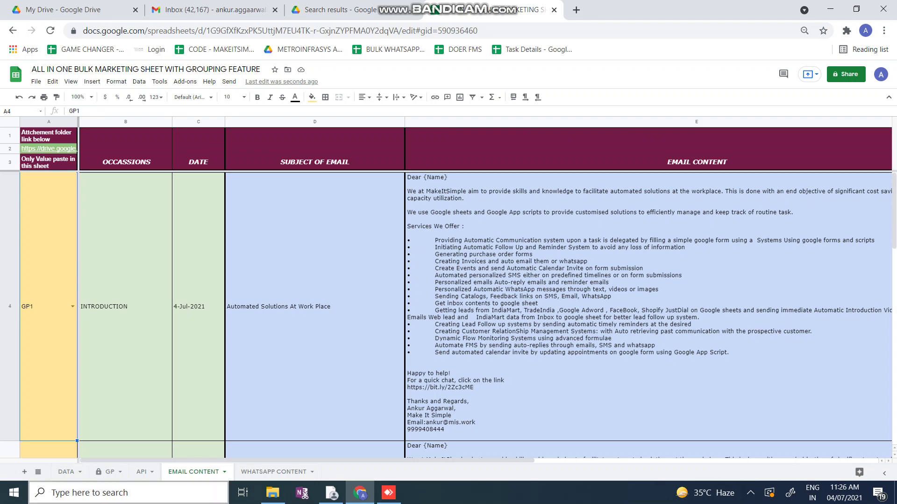
click(66, 472)
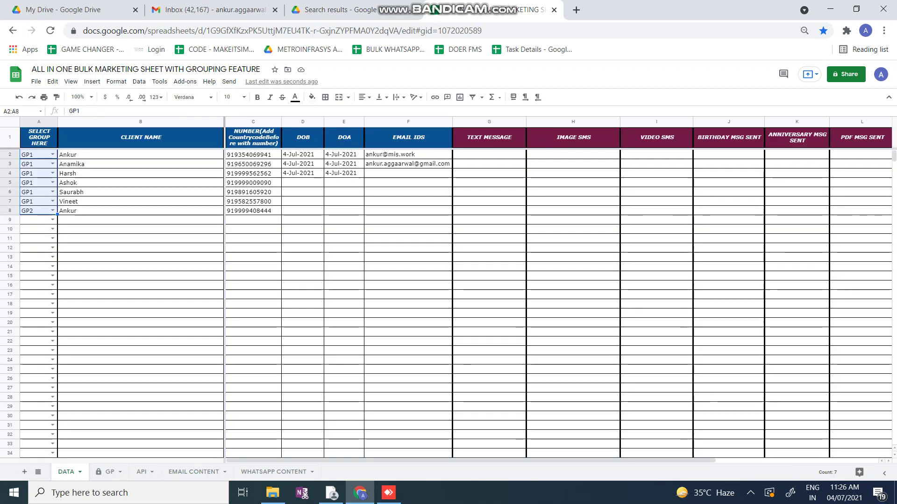
Enter the GP2 contact's email address in F8 of the DATA sheet
drag(35, 154, 252, 201)
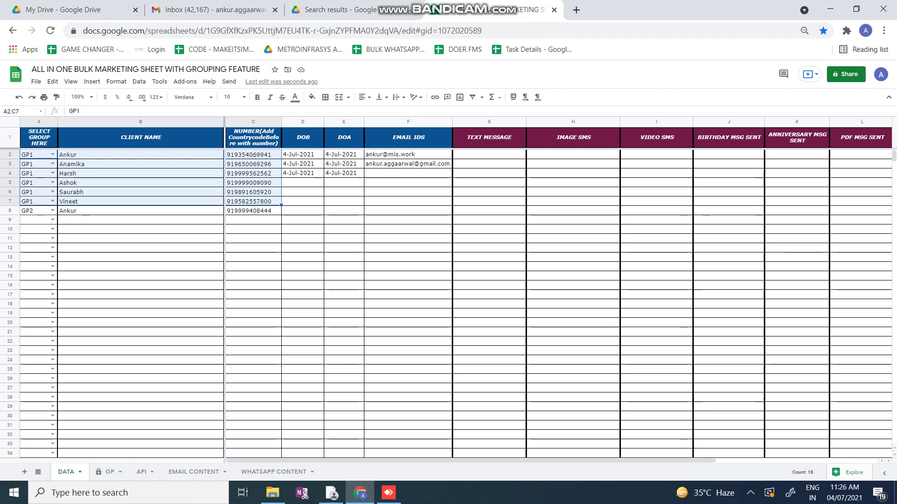
drag(407, 154, 407, 163)
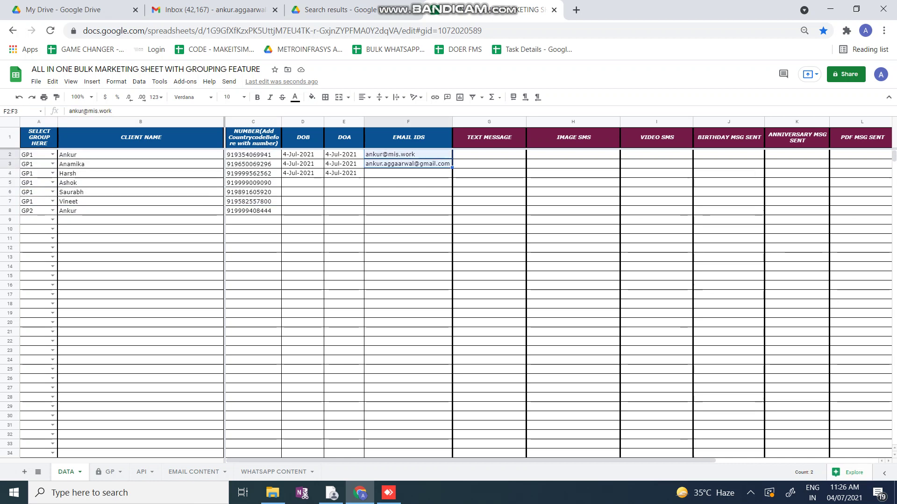
click(408, 211)
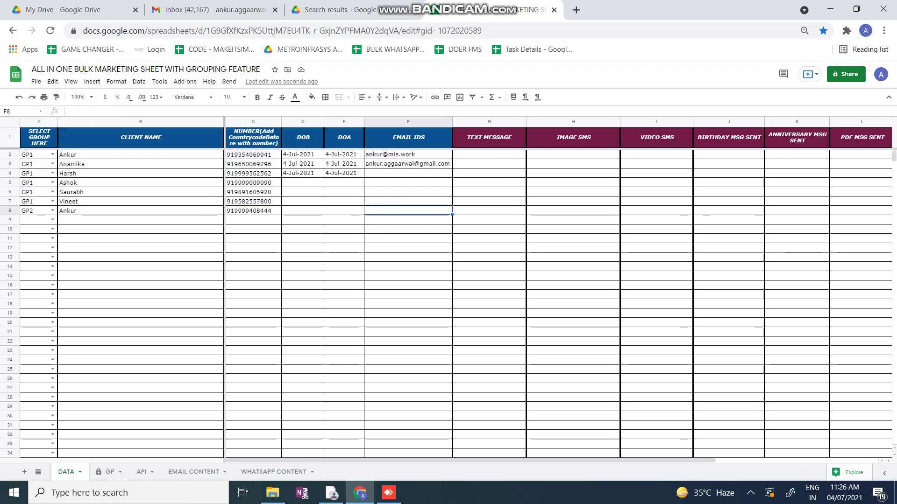
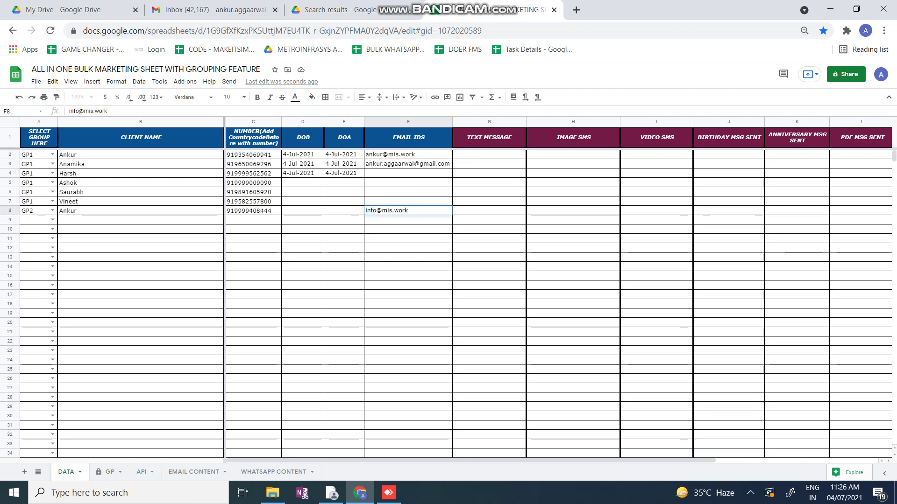
key(Return)
Select row 8 across to the email column to check the new entry
key(Up)
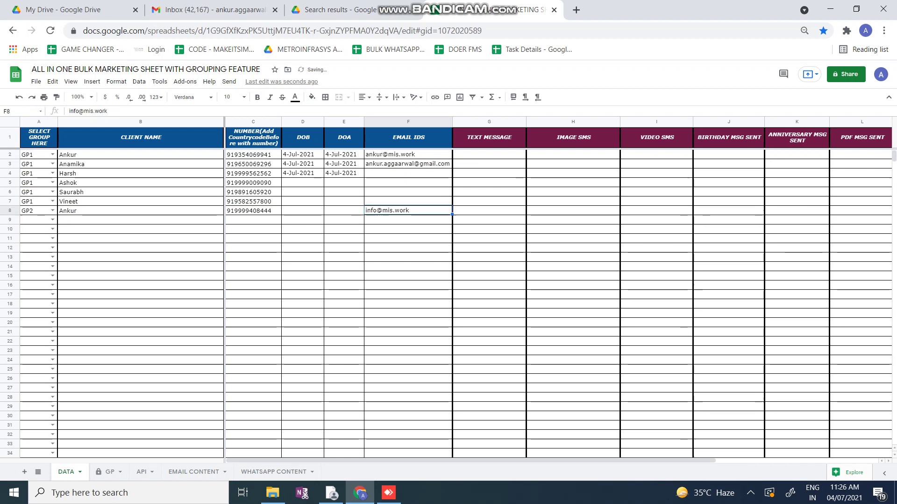
key(Home)
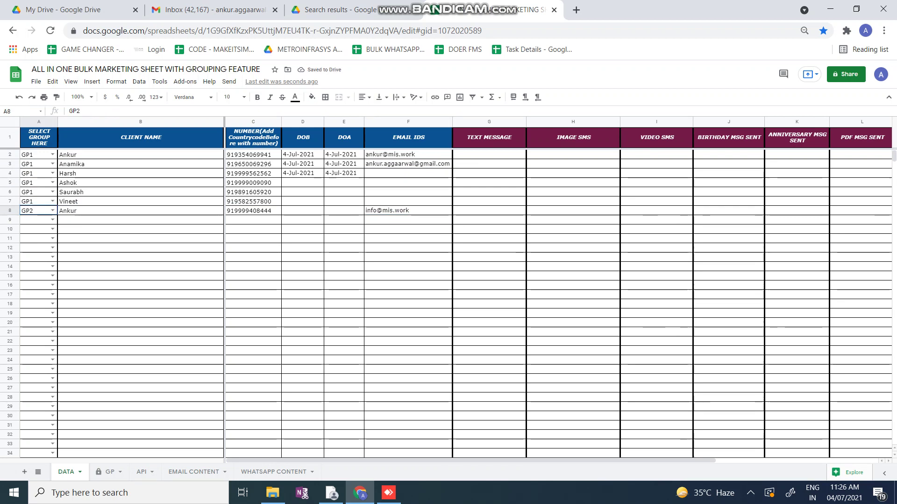
key(shift+Right)
key(shift+Down)
key(shift+Up)
key(shift+Right)
key(shift+Right)
key(shift+Right)
key(shift+Right)
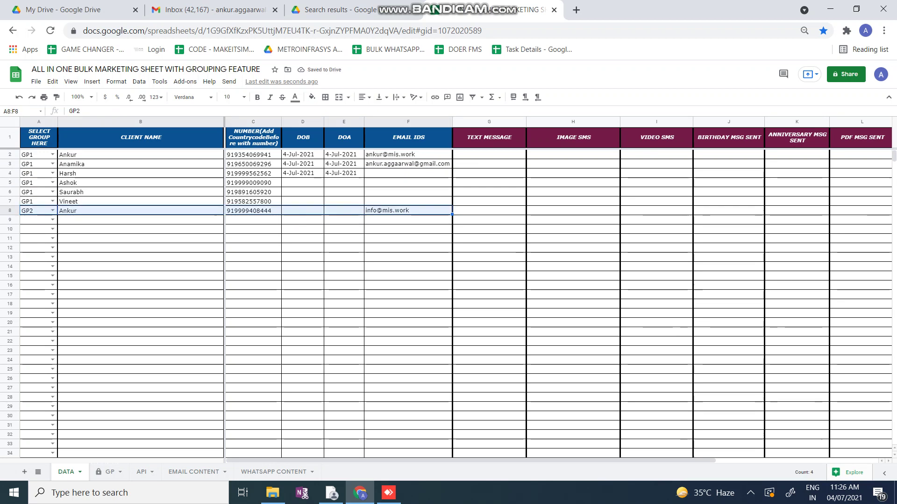
key(ctrl+Page_Down)
key(ctrl+Page_Down)
key(ctrl+Page_Down)
key(ctrl+Page_Down)
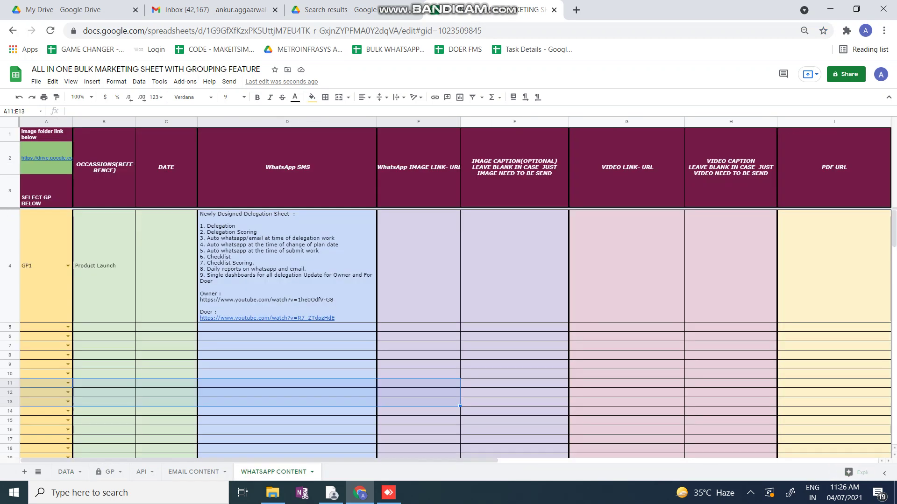
Set row 5's group to GP2 and date the Product Launch row 4-Jul-2021
key(Up)
key(Up)
key(Up)
key(Up)
key(Up)
key(Up)
key(Return)
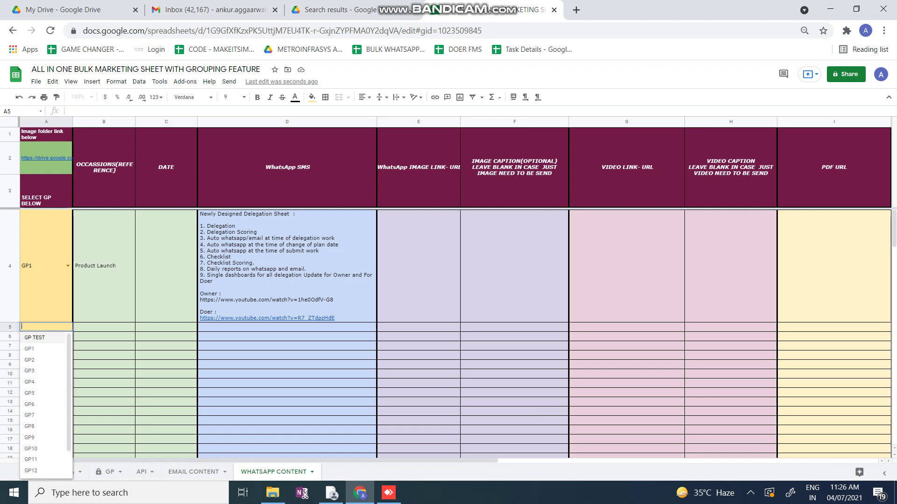
key(Return)
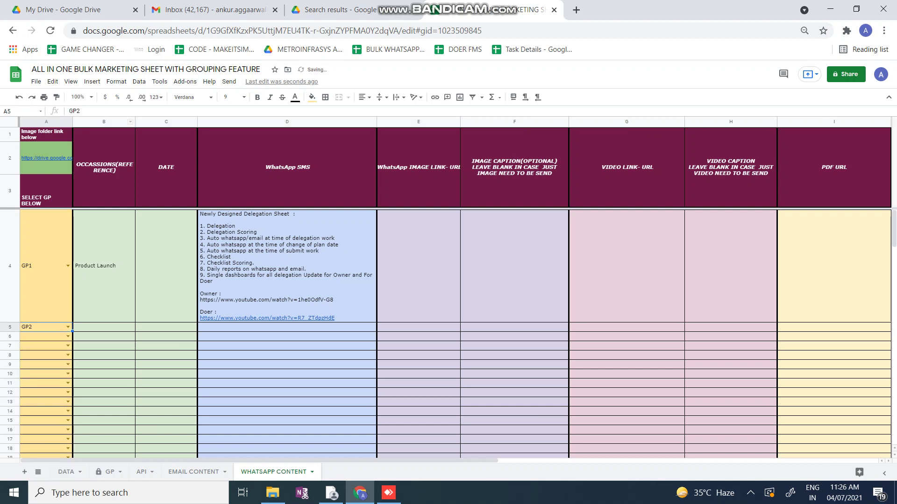
click(104, 266)
key(Right)
key(Return)
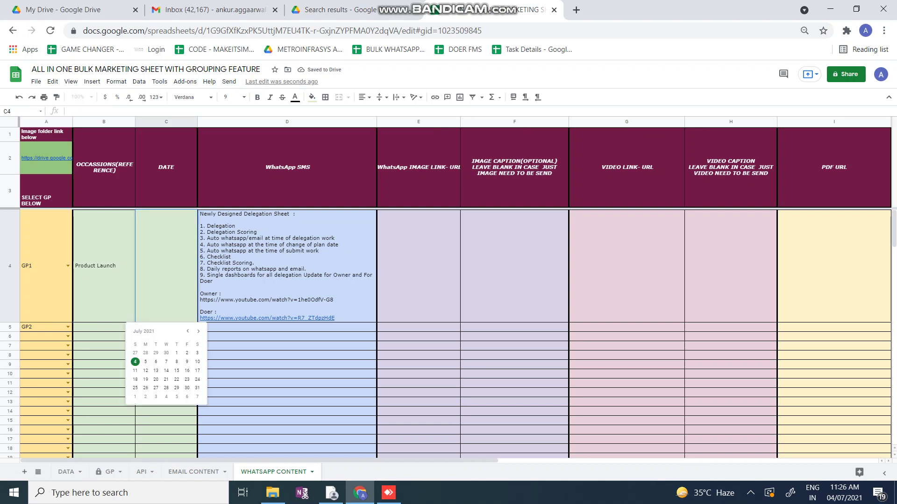
click(135, 361)
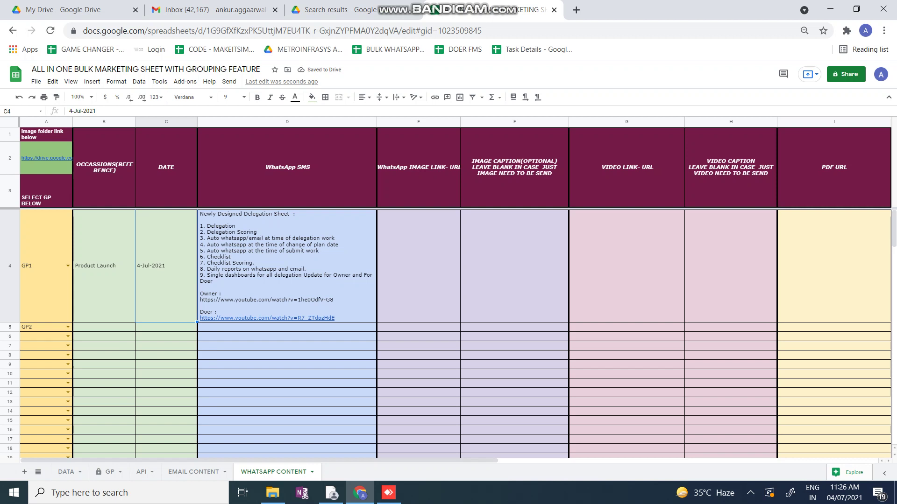
Add a Festival occasion in row 5 dated 4-Jul-2021
click(104, 327)
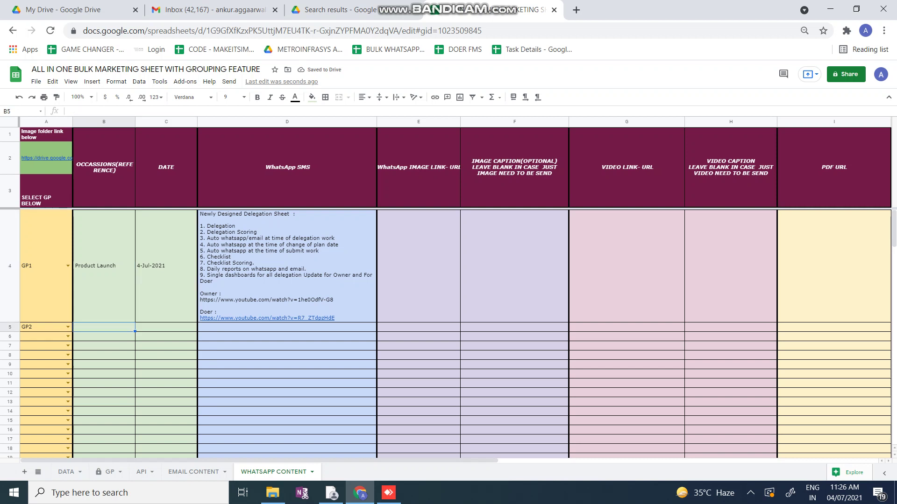
text(Festival)
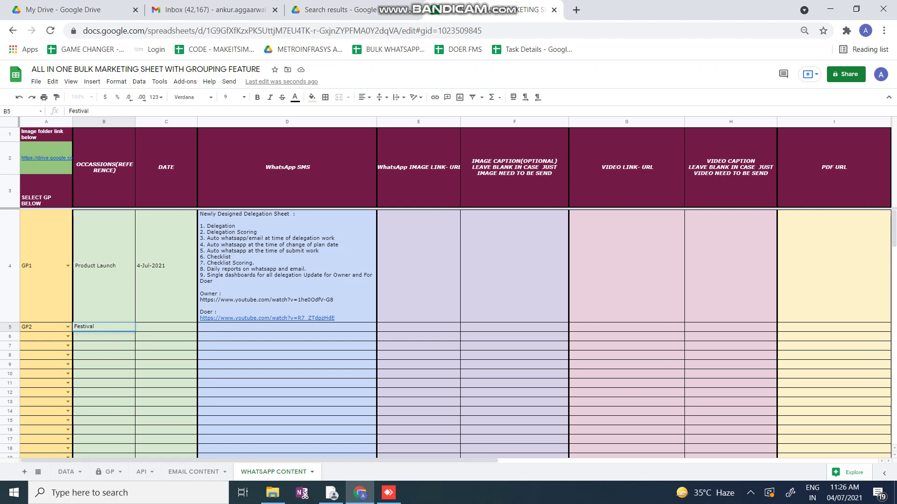
key(Tab)
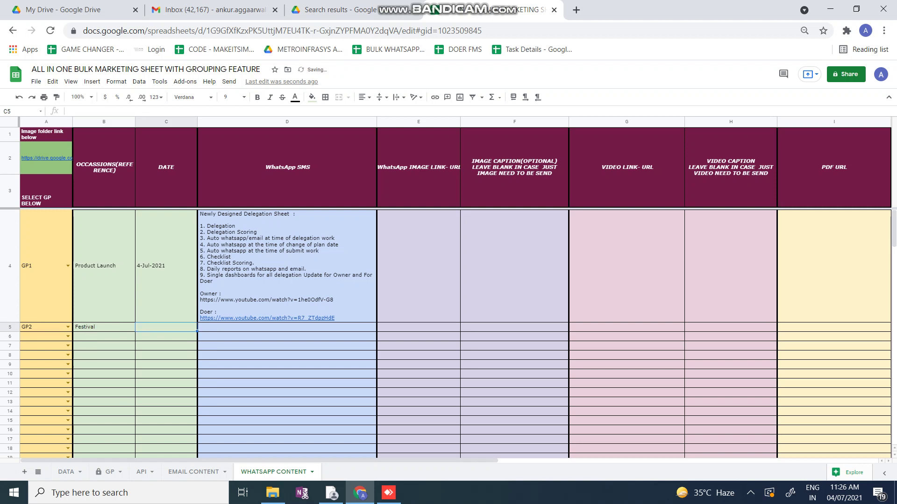
key(Return)
click(135, 371)
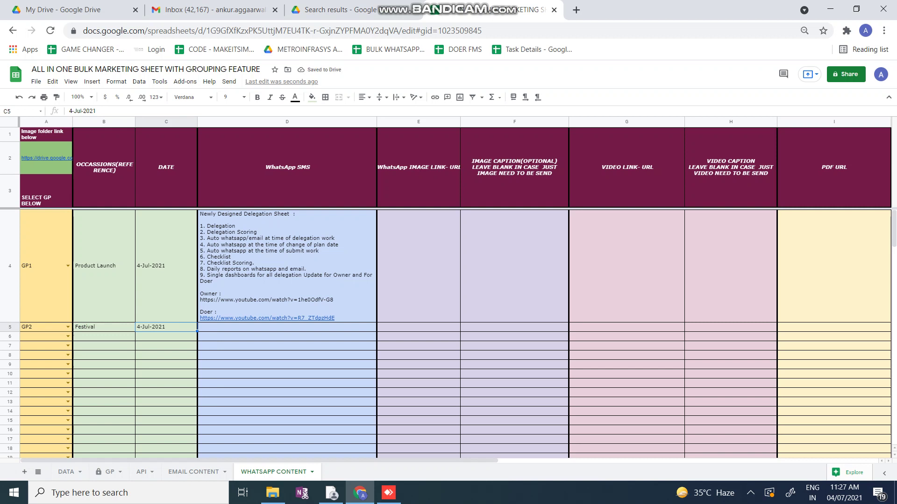
click(419, 327)
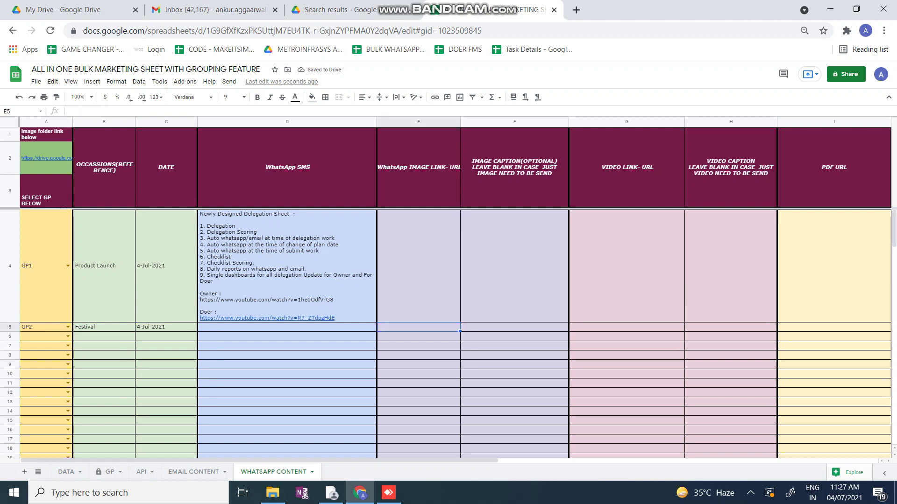
key(ctrl+shift+Tab)
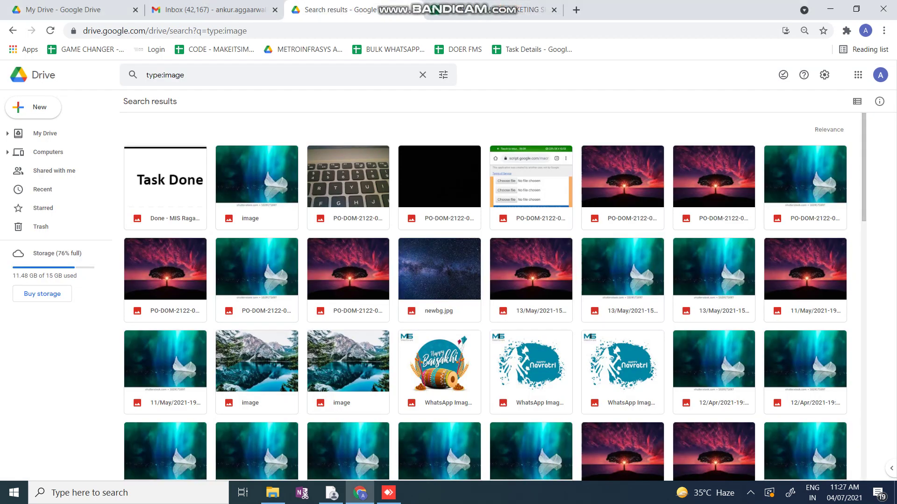
Copy the Navratri WhatsApp image's anyone-with-link Drive share link
right_click(525, 372)
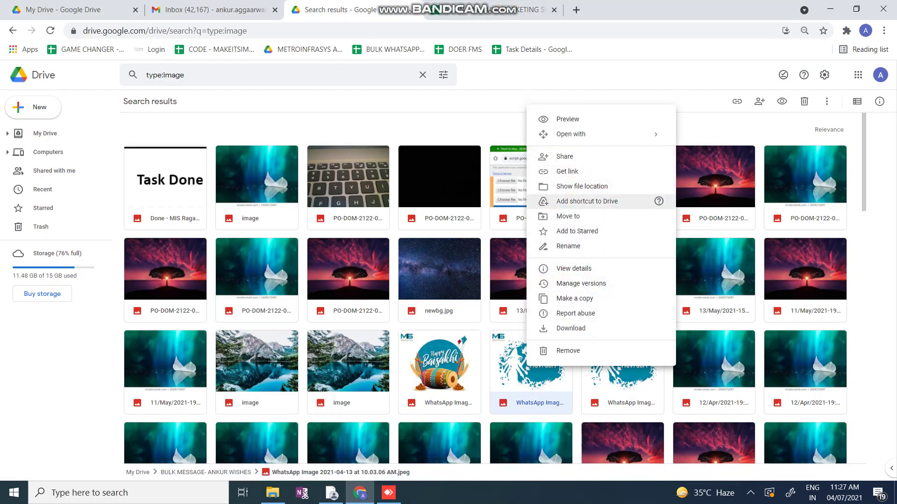
key(Escape)
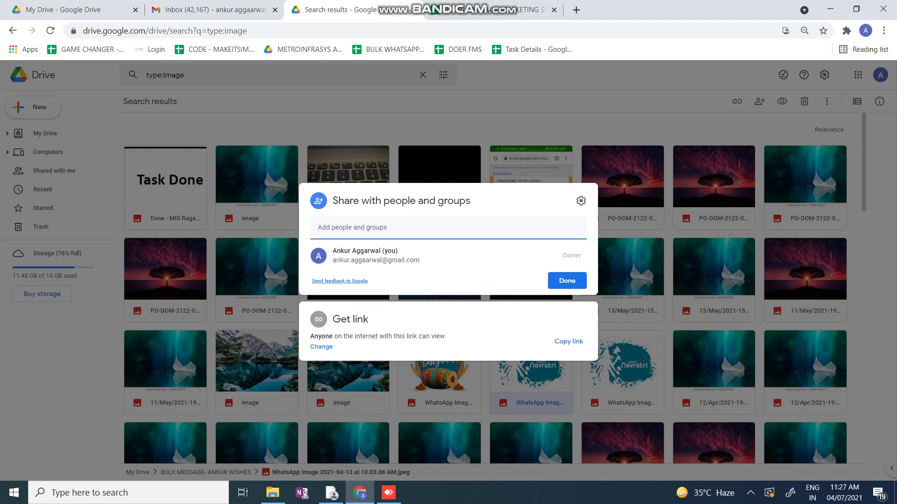
click(569, 342)
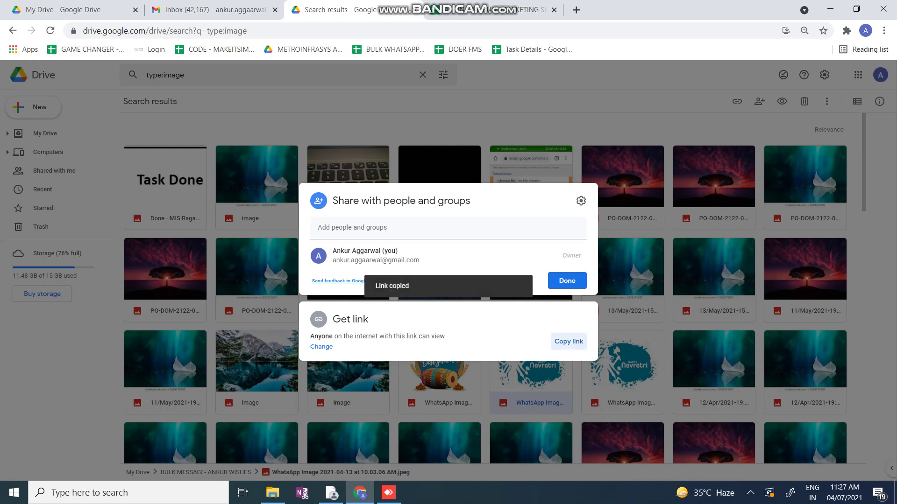
click(490, 10)
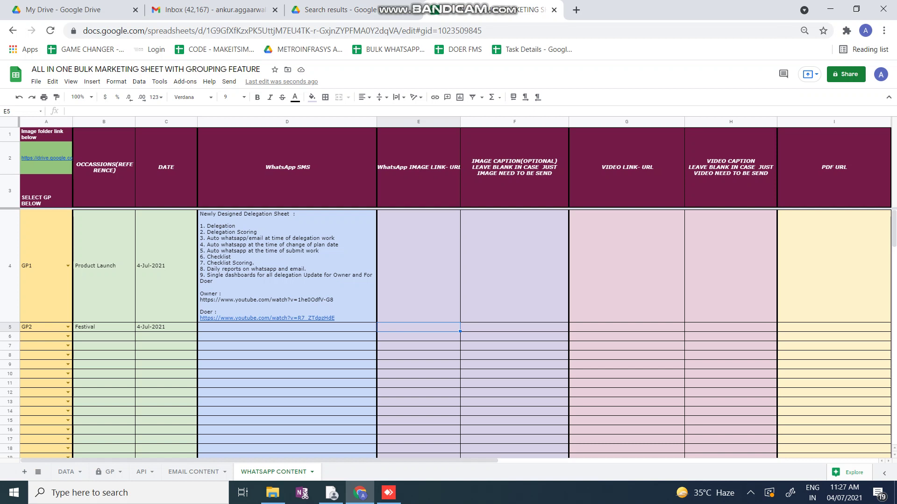
Paste the Drive link into E5 and add caption 'HI {Name … This is for testing purpose.', signed 'Thanks' plus sender's name
key(ctrl+v)
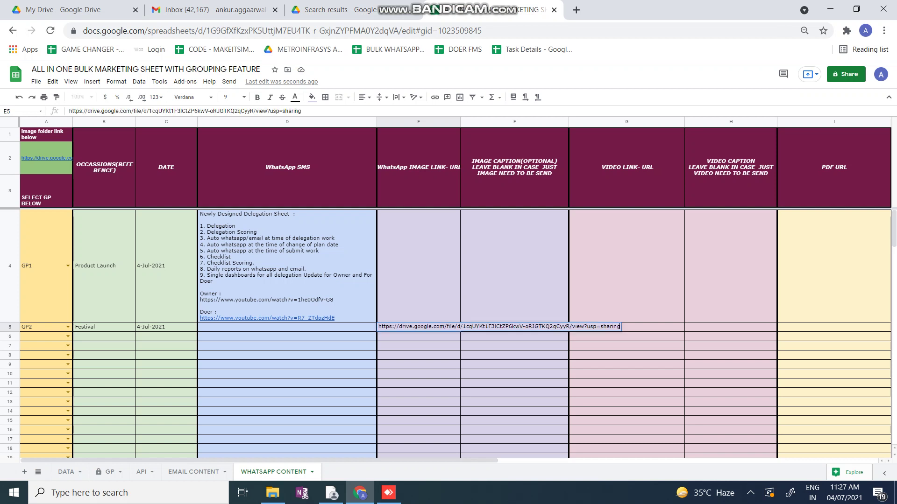
click(515, 335)
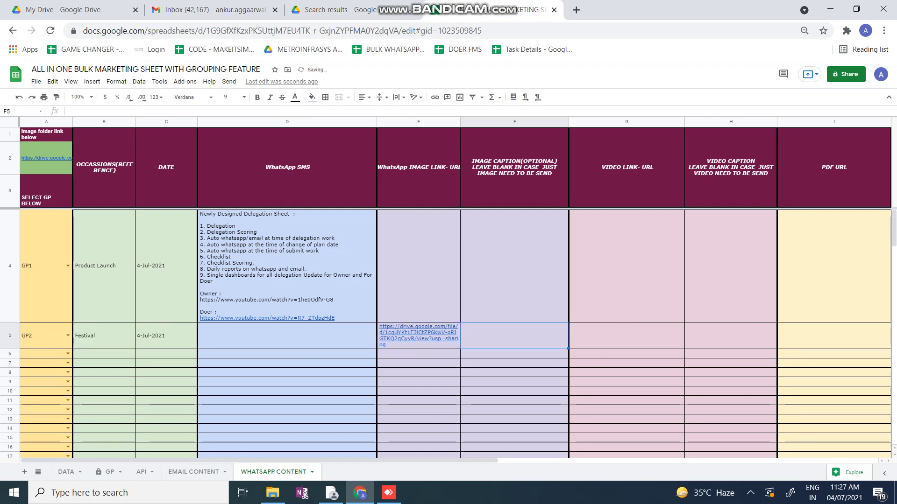
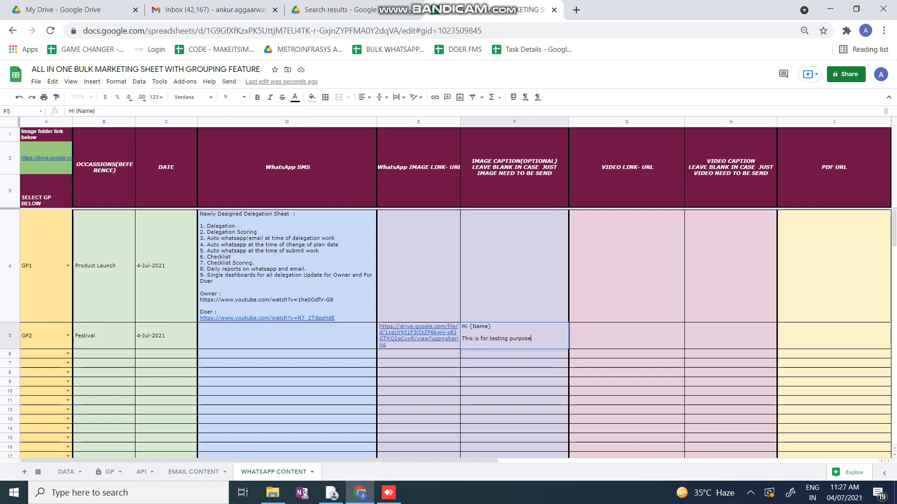
key(alt+Return)
key(alt+Return)
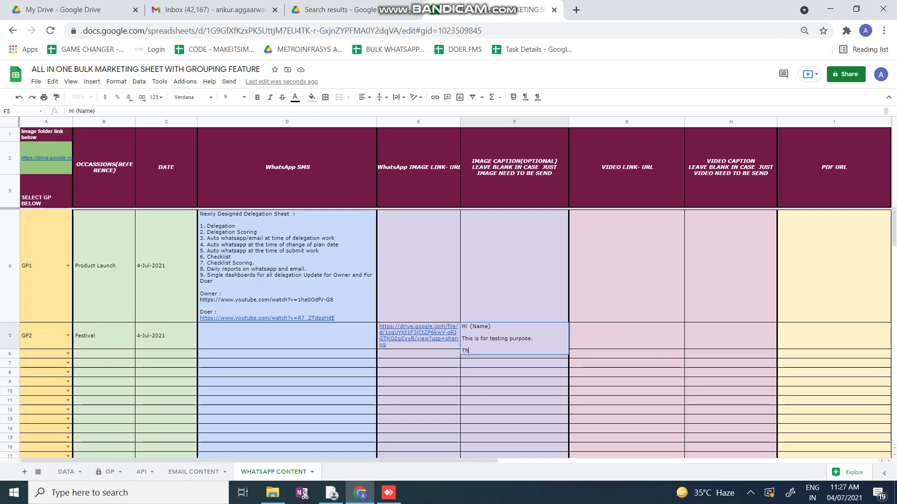
key(alt+Return)
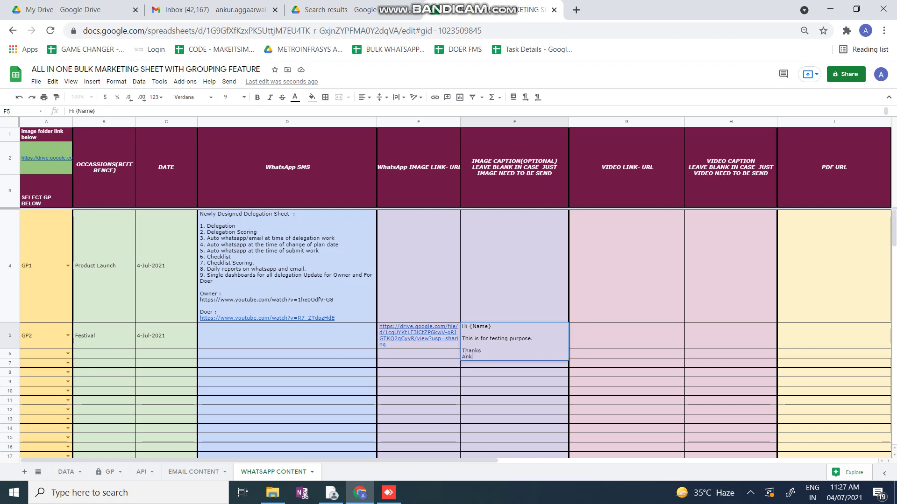
key(Return)
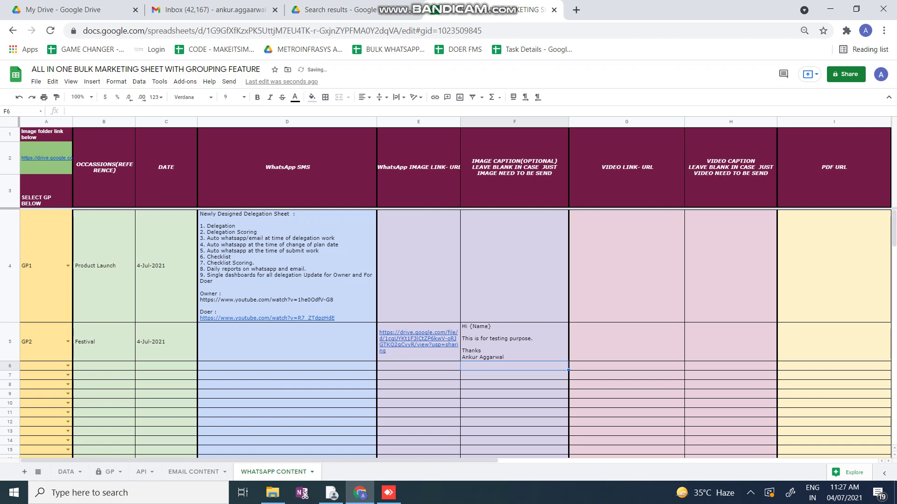
mouse_move(266, 318)
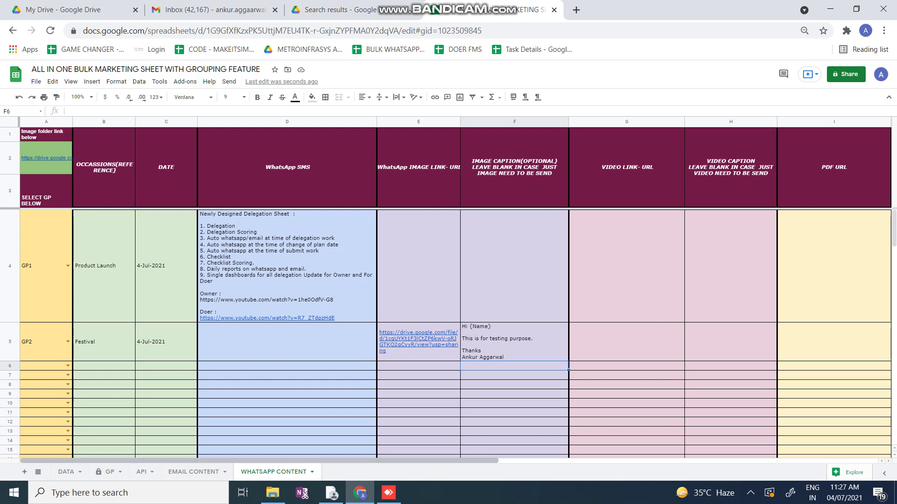
Run Send > Email from DATA, stamping 4-Jul-21 11:28 for two GP1 clients
click(65, 471)
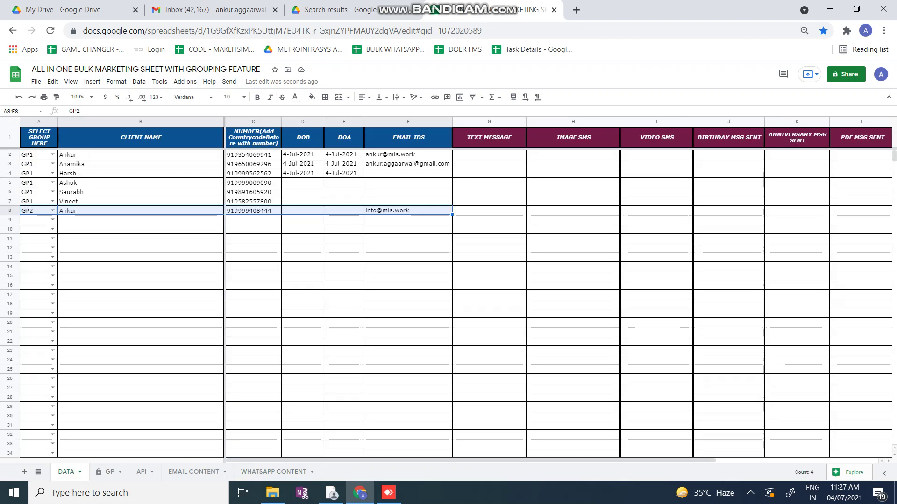
click(229, 81)
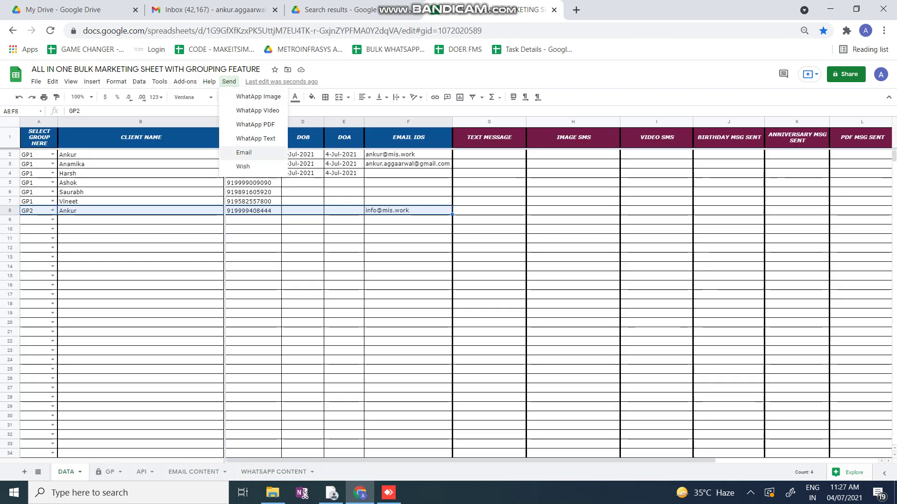
click(244, 152)
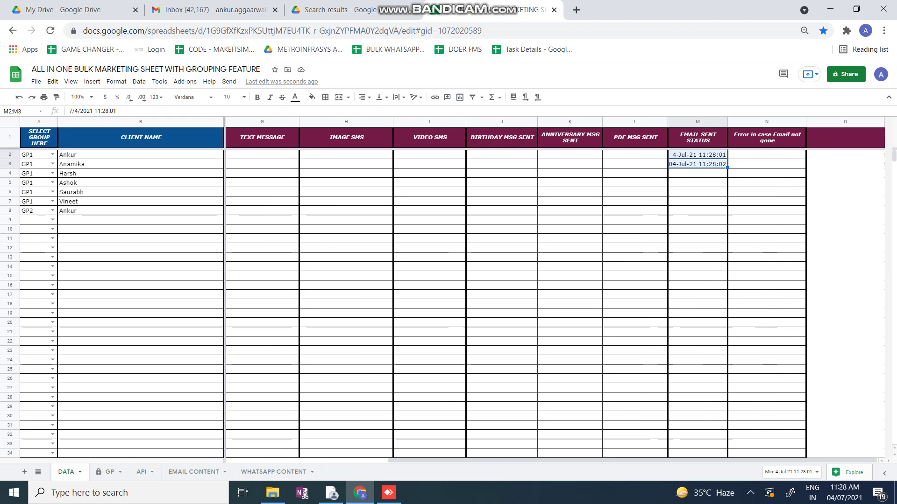
scroll(467, 280, left, 5)
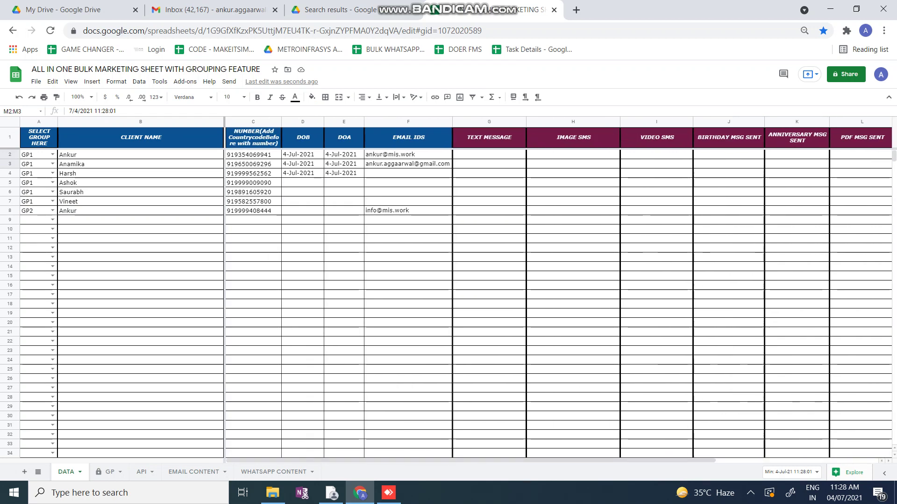
click(275, 472)
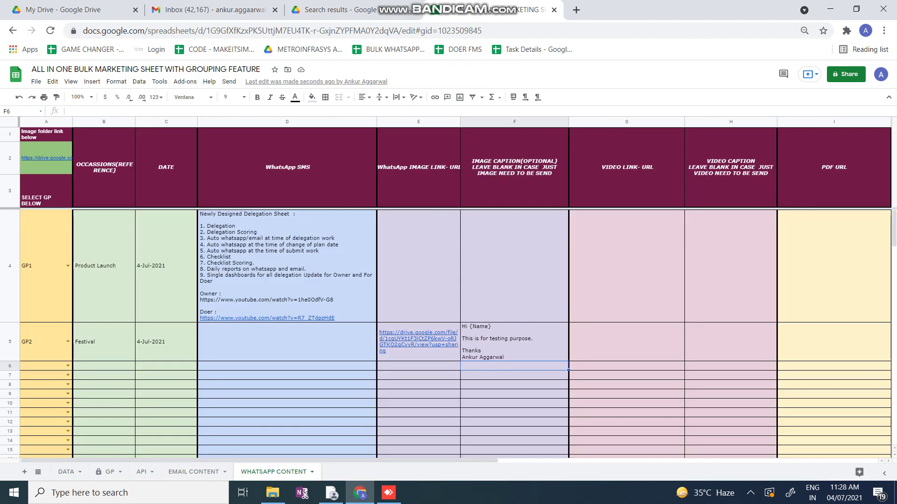
Review the WhatsApp SMS column, the GP1 delegation message and the GP2 image link and caption
click(327, 122)
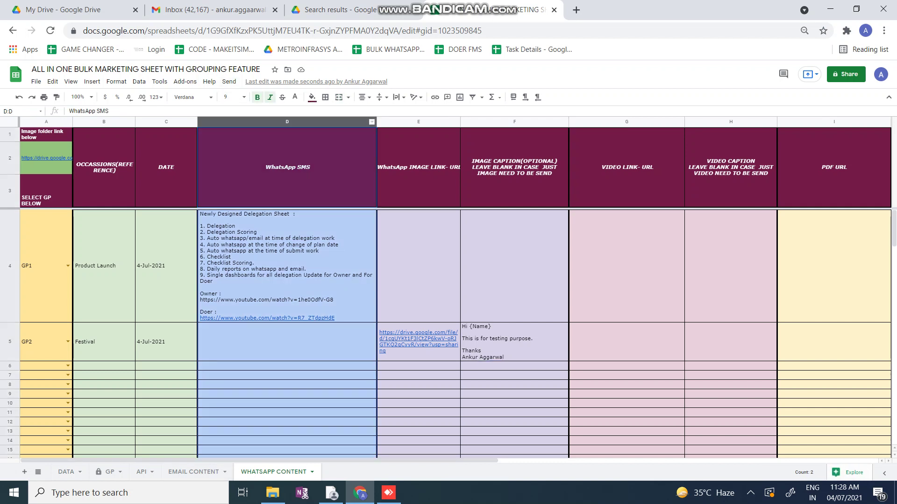
click(287, 266)
drag(418, 340, 514, 366)
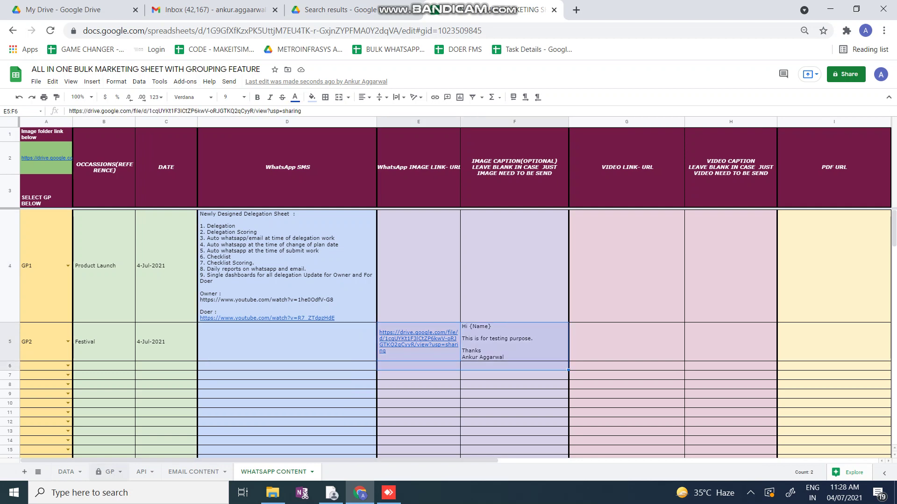
Send the WhatsApp text message to clients from the DATA sheet's Send menu
click(66, 472)
click(229, 82)
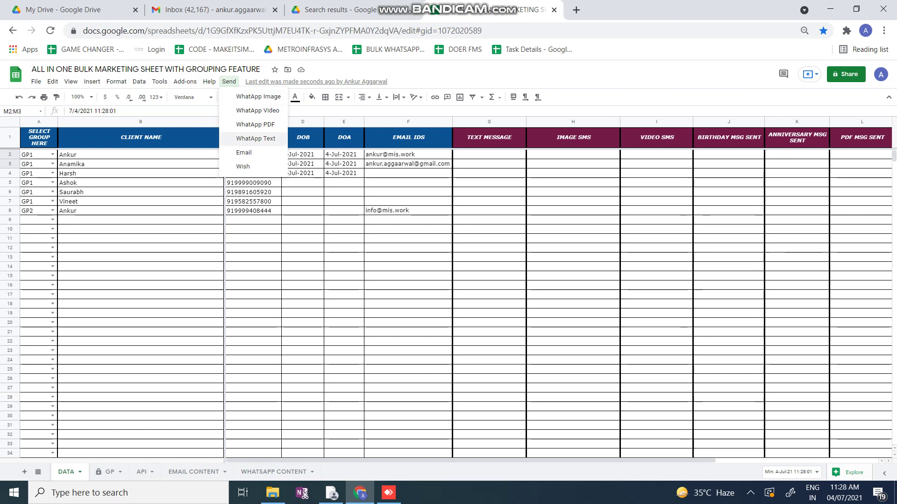
click(255, 138)
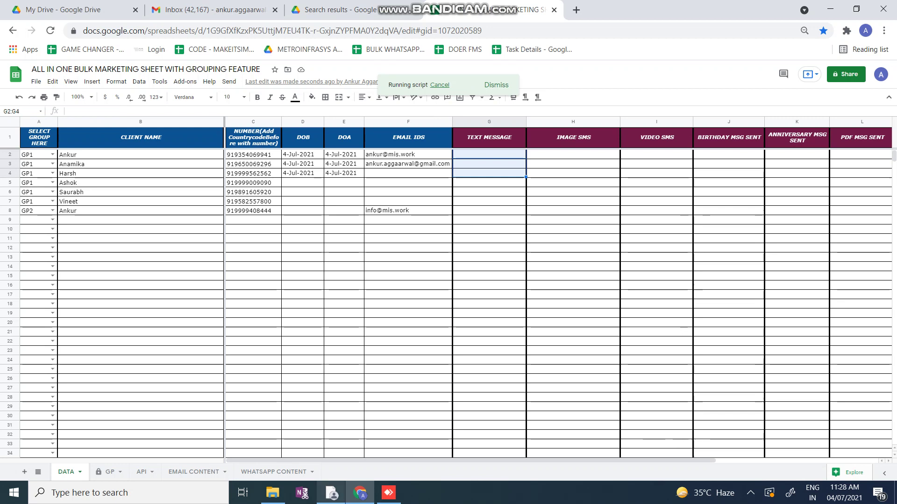
key(alt+Tab)
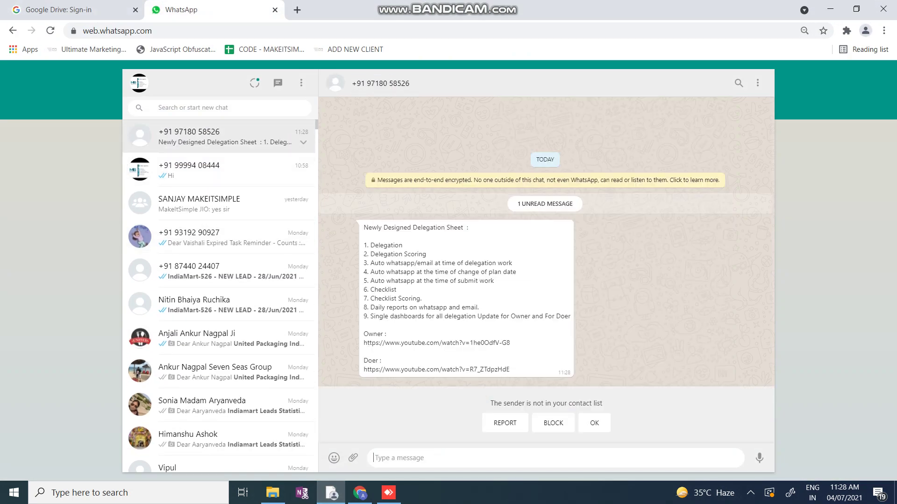
Check the received delegation-sheet message in WhatsApp Web and mark the sender as not spam
drag(368, 227, 470, 228)
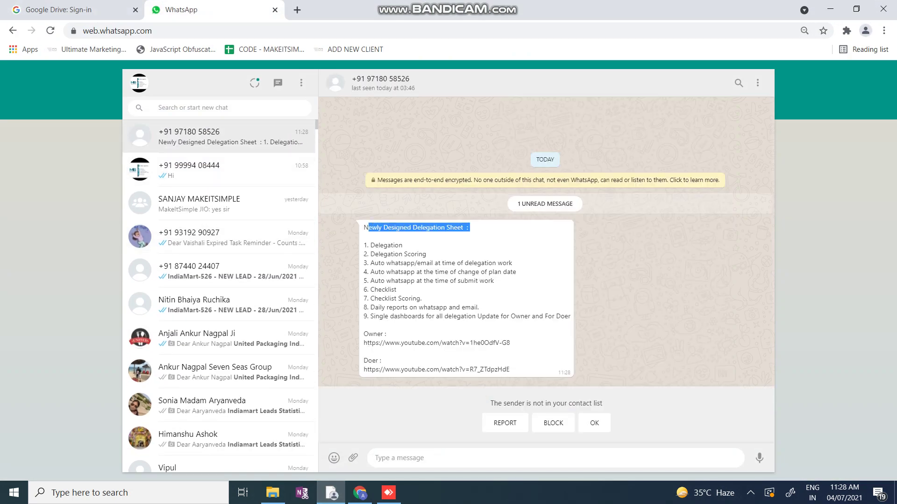
drag(375, 245, 383, 360)
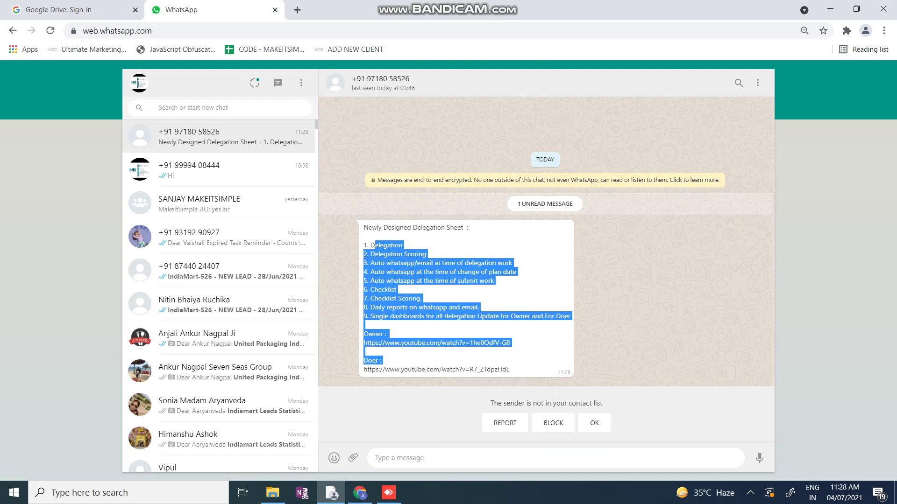
click(594, 423)
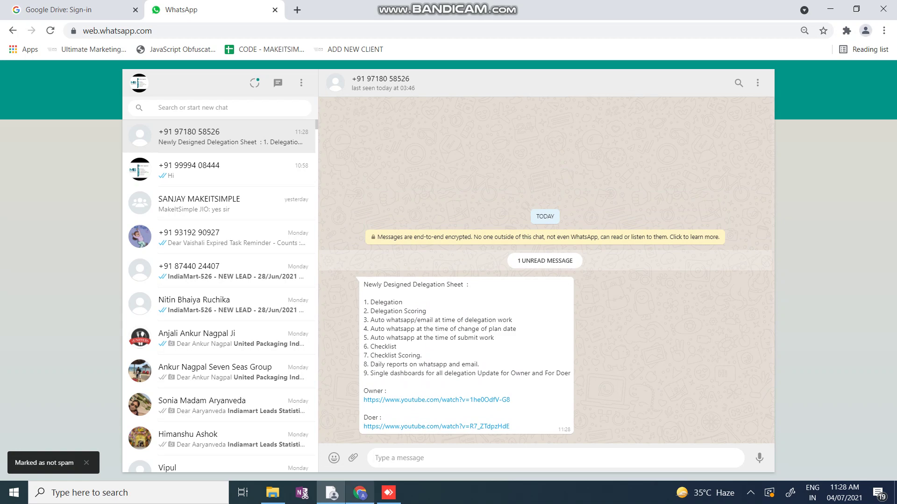
Verify the six TEXT MESSAGE timestamps in G2:G7, 11:28:35 to 11:28:47, against the WhatsApp chats
click(360, 492)
drag(489, 155, 489, 201)
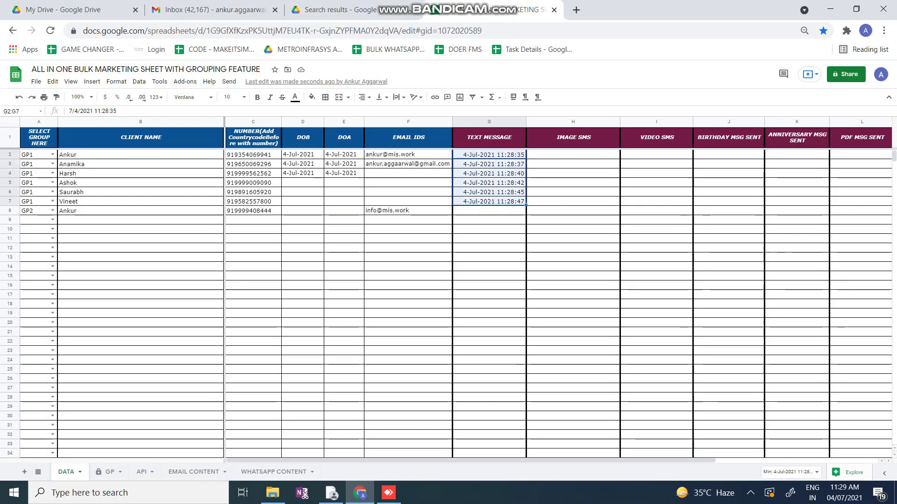
click(331, 493)
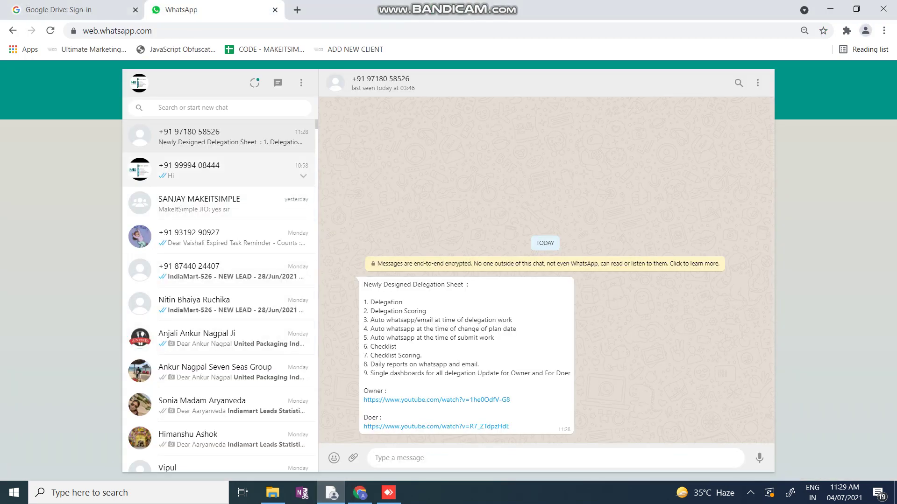
click(219, 170)
click(220, 137)
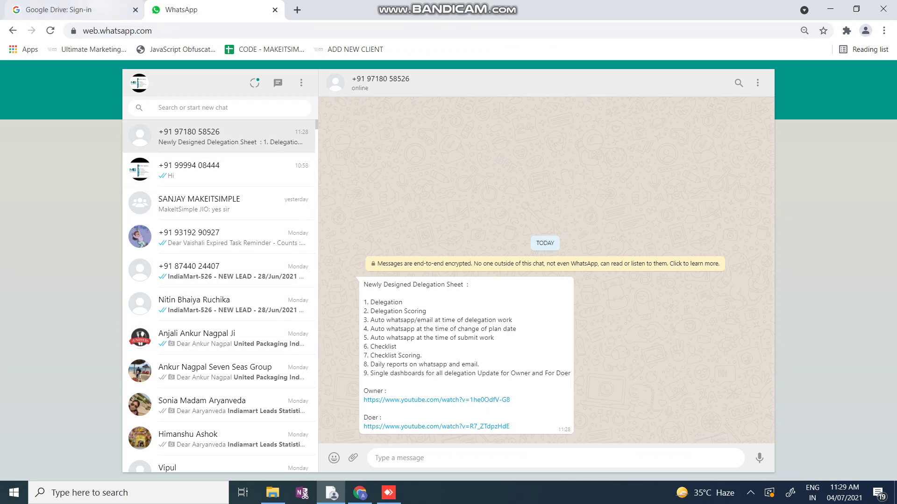
key(ctrl+Tab)
key(ctrl+Tab)
key(alt+Tab)
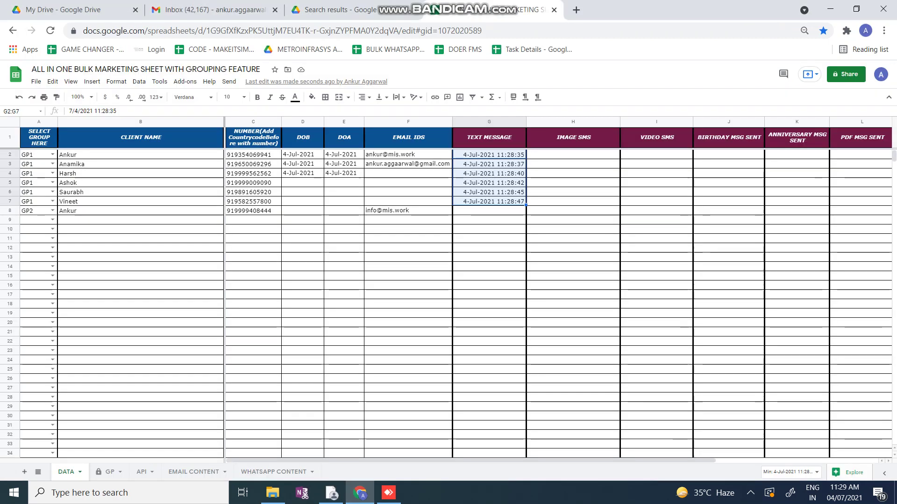
drag(28, 210, 407, 211)
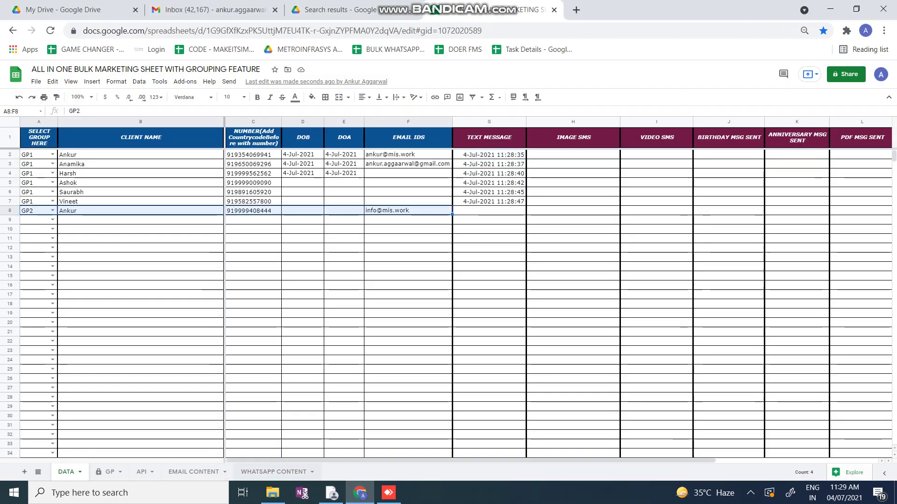
click(276, 472)
click(46, 266)
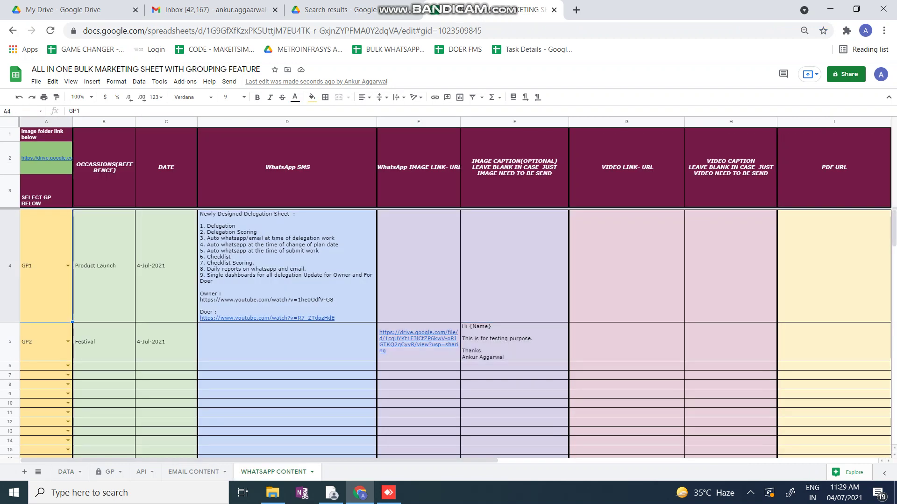
drag(46, 341, 514, 342)
click(66, 472)
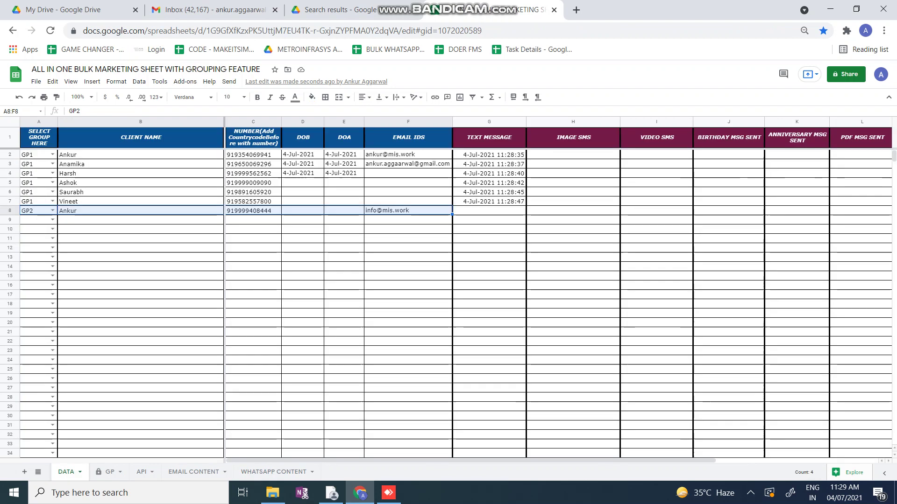
Send the WhatsApp image to the GP2 client, logging 11:29:38, then copy the phone number in C2
click(228, 81)
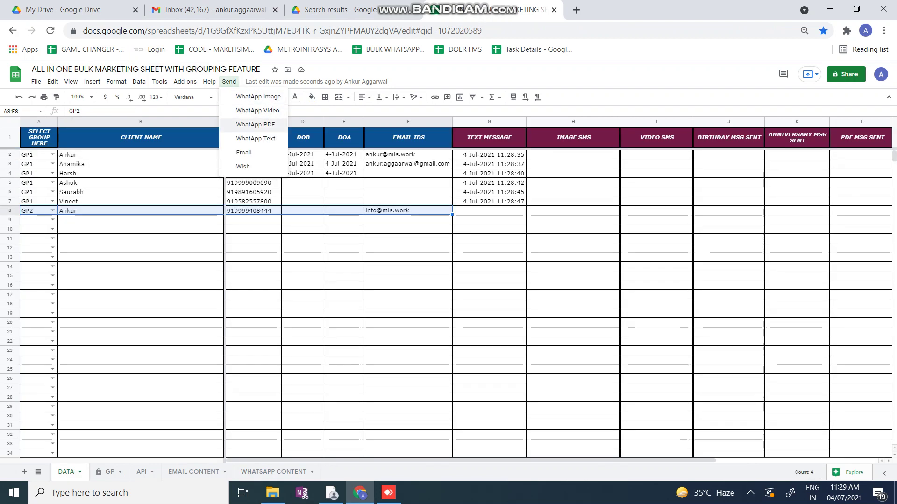
click(258, 96)
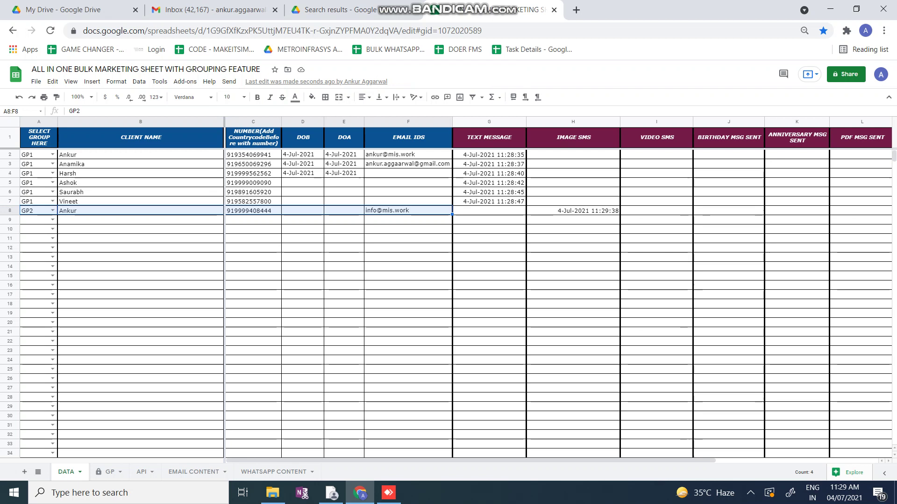
click(254, 155)
key(ctrl+c)
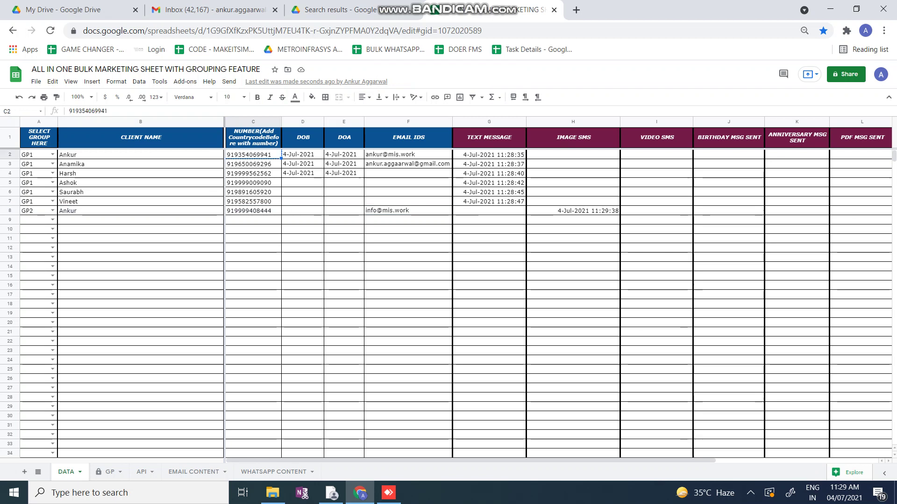
Paste the first client's number into C8 for the GP2 client and clear the H8 image timestamp
click(253, 211)
key(ctrl+v)
click(572, 210)
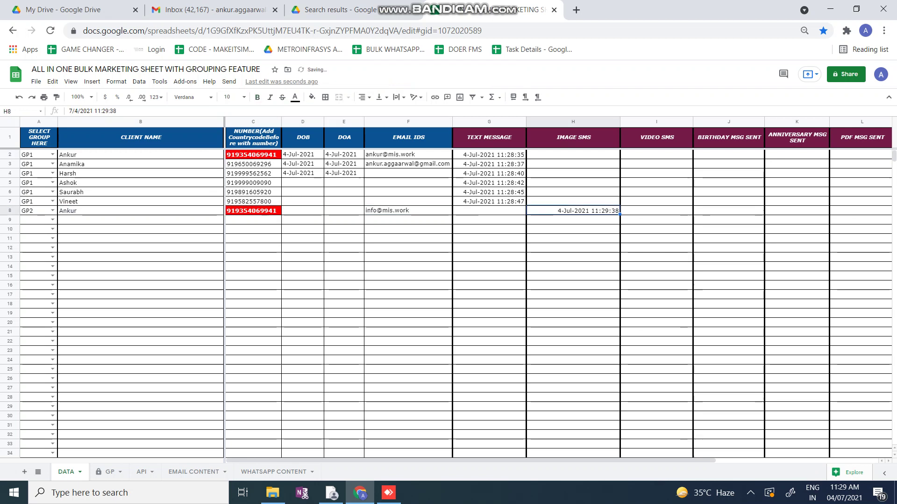
key(Delete)
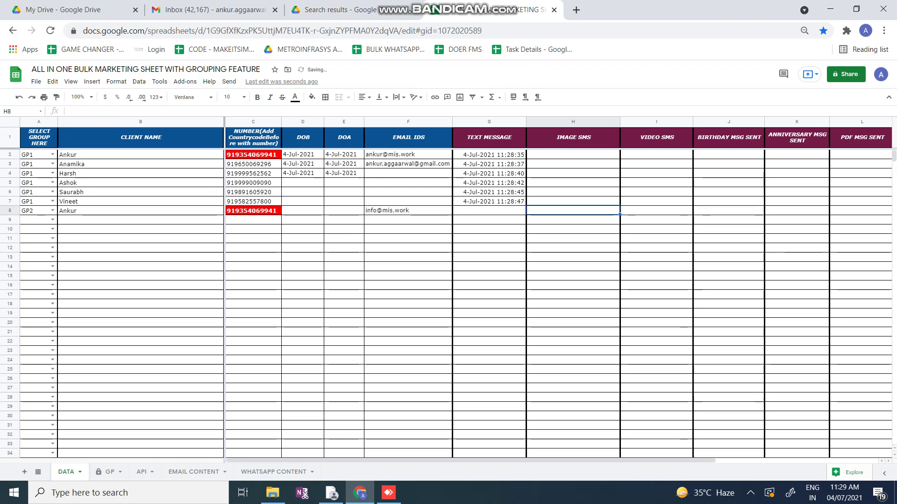
Rerun WhatsApp Image sending and confirm H8 shows the new 4-Jul-2021 11:30:01 send time
click(229, 81)
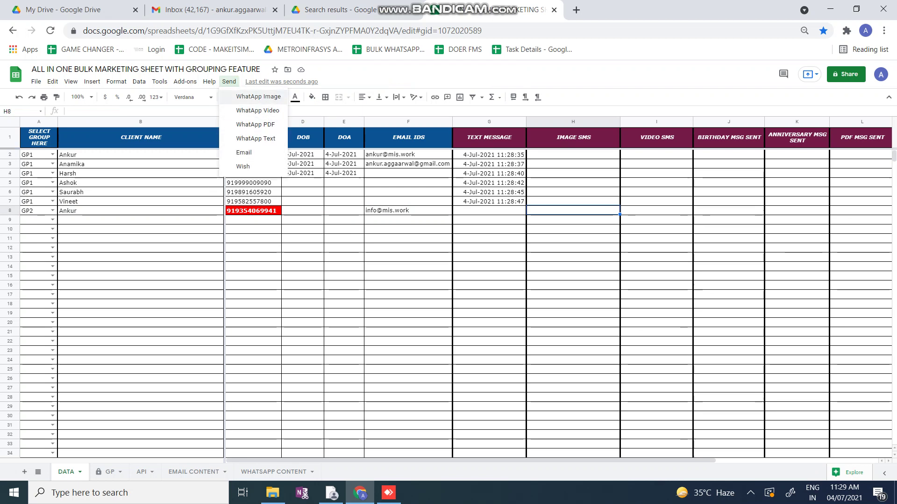
click(258, 97)
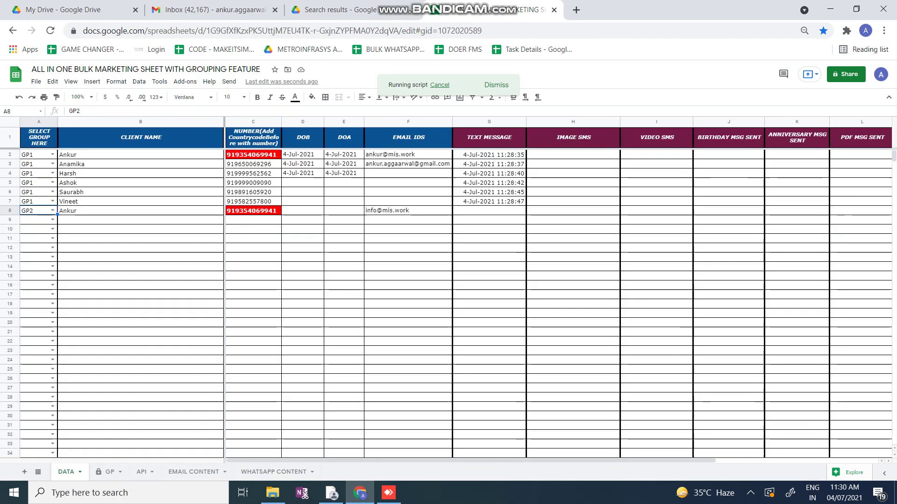
click(573, 210)
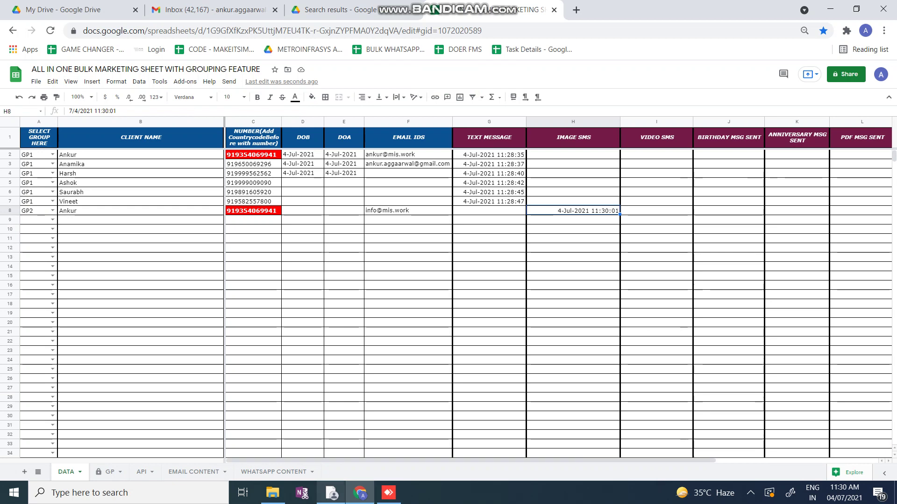
click(332, 492)
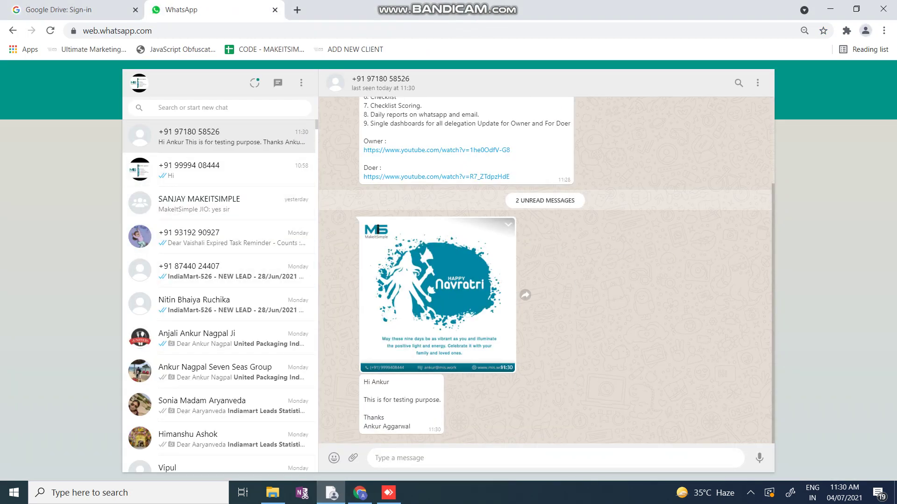
Check the Navratri image caption greets the recipient by name, then bring up AnyDesk
drag(410, 426, 363, 380)
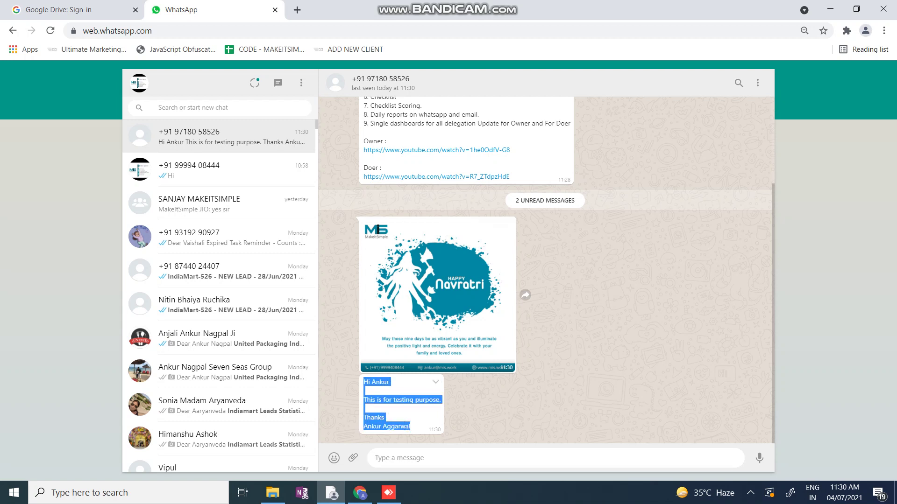
double_click(380, 382)
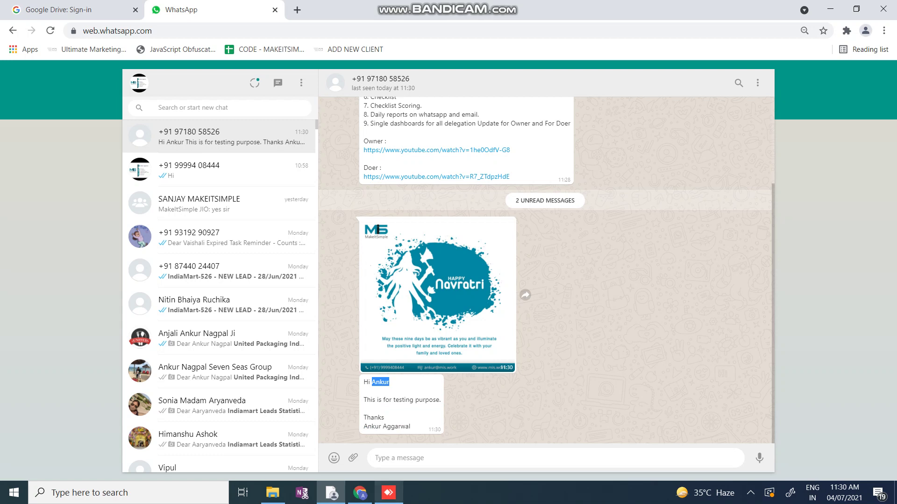
click(389, 493)
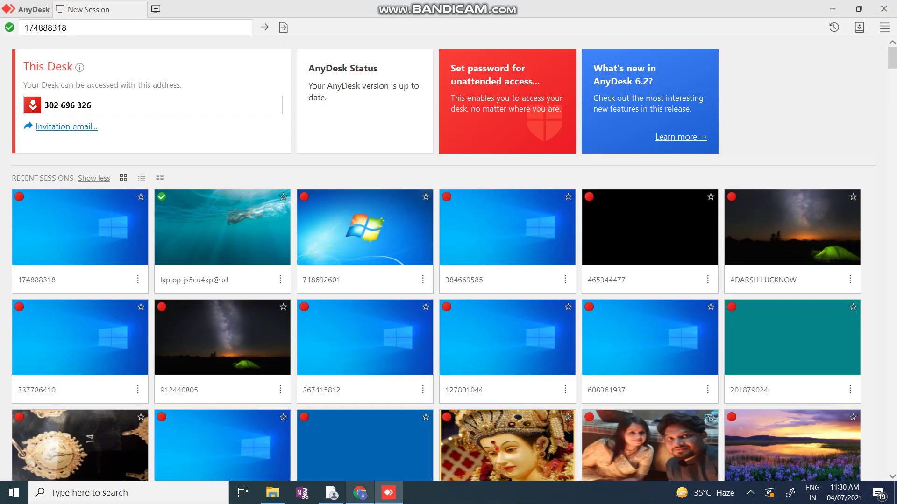
Go to the Gmail tab and refresh the Sent mail list
click(360, 492)
key(ctrl+2)
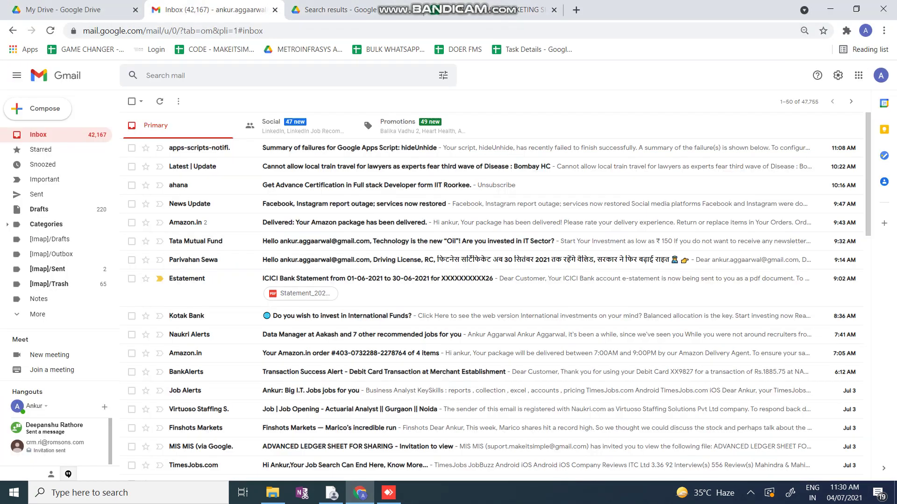
click(23, 195)
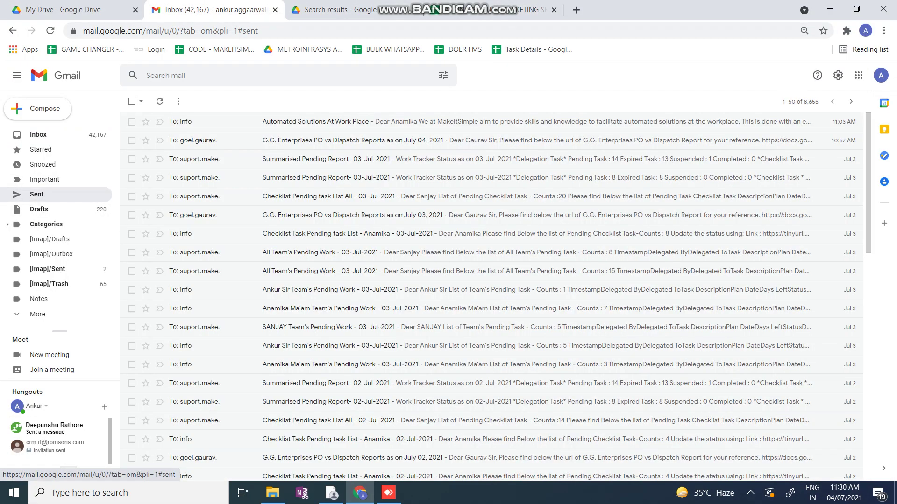
click(160, 101)
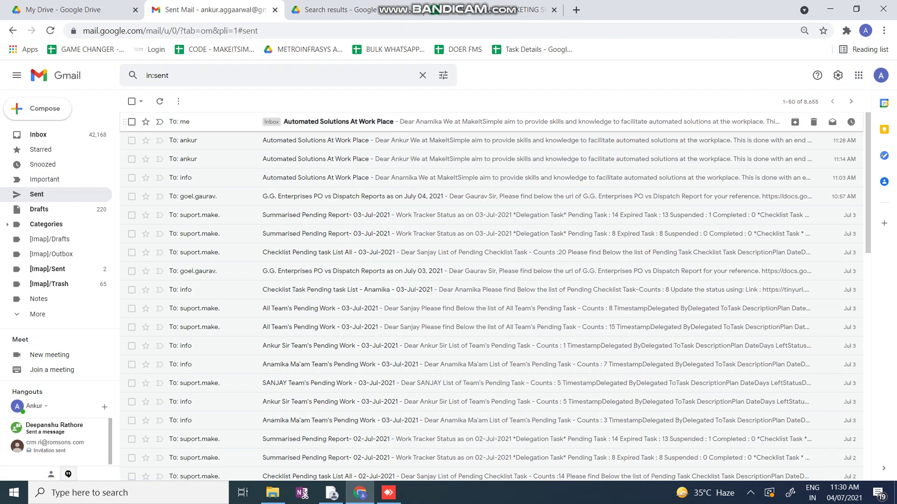
Open the newest 'Automated Solutions At Work Place' email, check its details and personalised greeting, then return to the spreadsheet
click(316, 121)
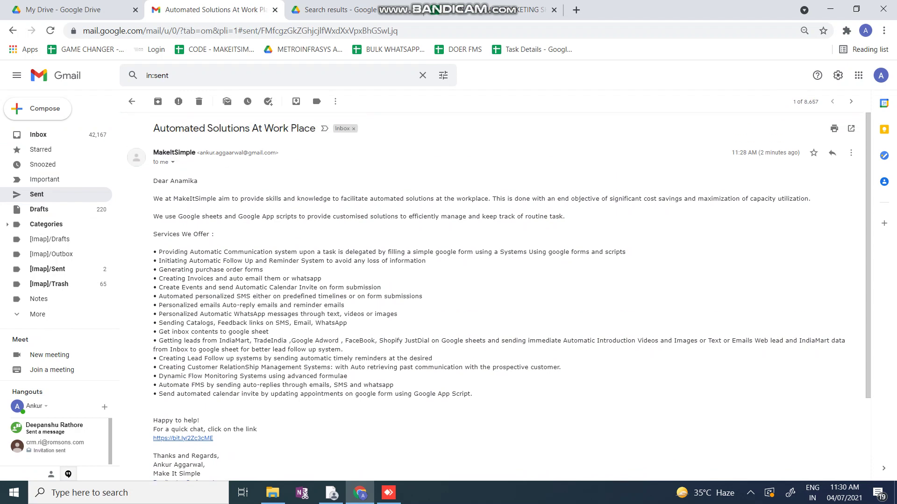
click(172, 162)
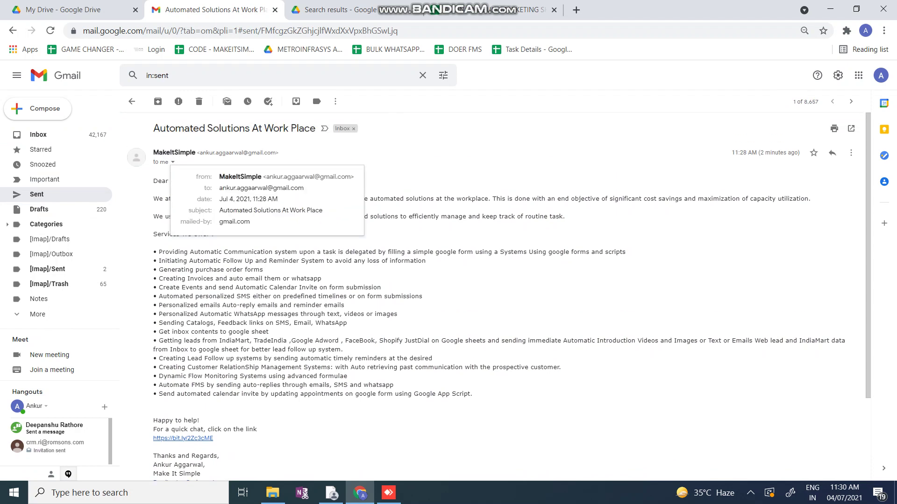
click(316, 94)
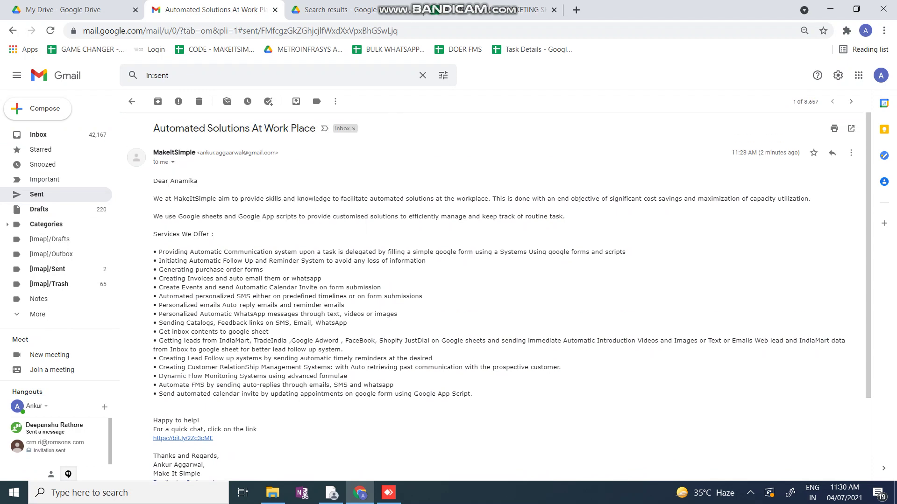
scroll(315, 94, down, 3)
scroll(316, 94, up, 3)
double_click(183, 181)
click(491, 9)
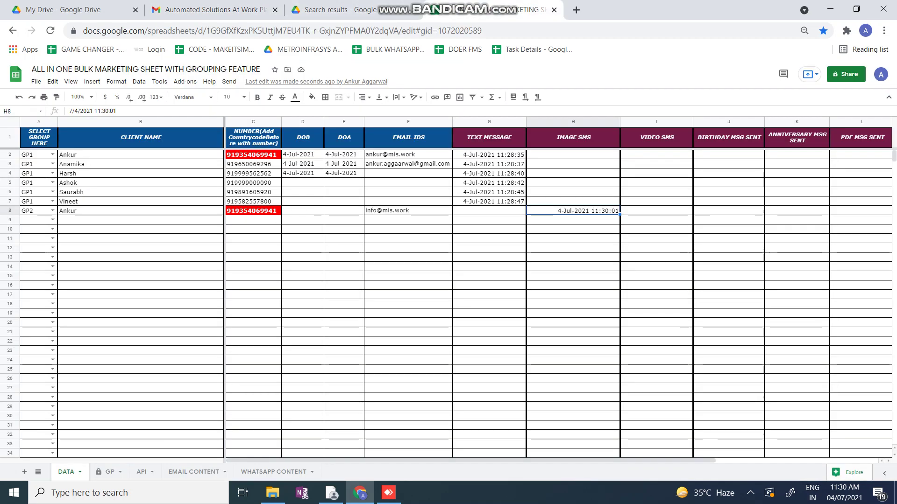
On WHATSAPP CONTENT, review GP2's empty video link, video caption, PDF URL and PDF name fields
click(275, 472)
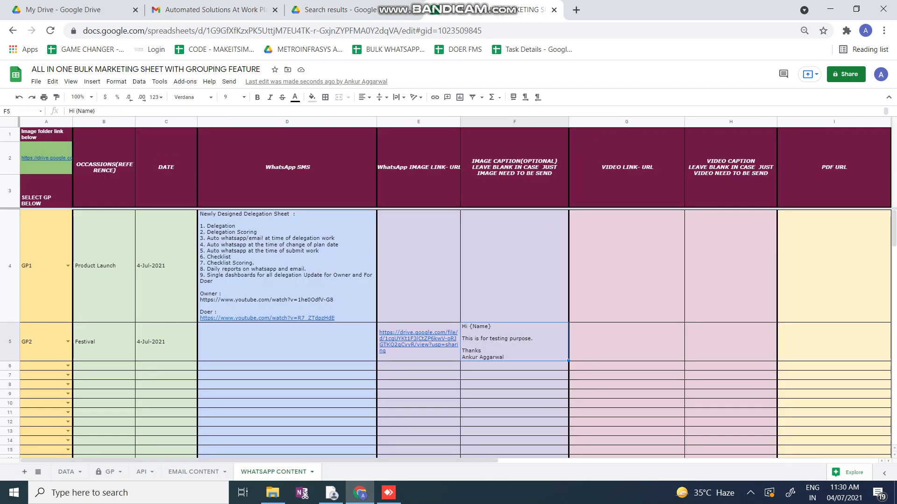
scroll(456, 290, right, 3)
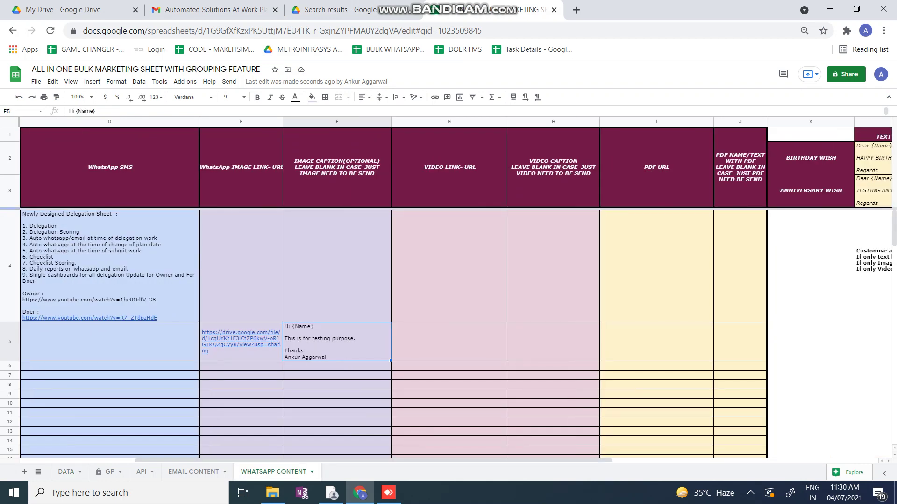
click(449, 342)
click(553, 341)
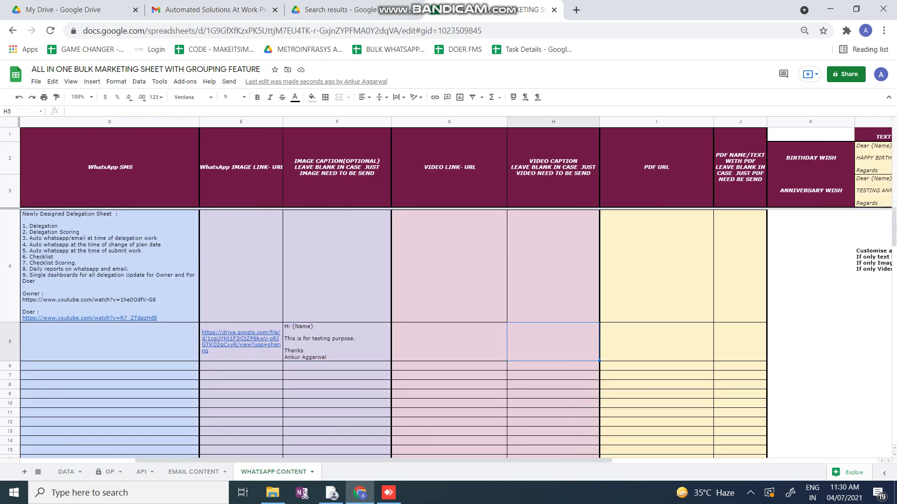
scroll(456, 289, right, 2)
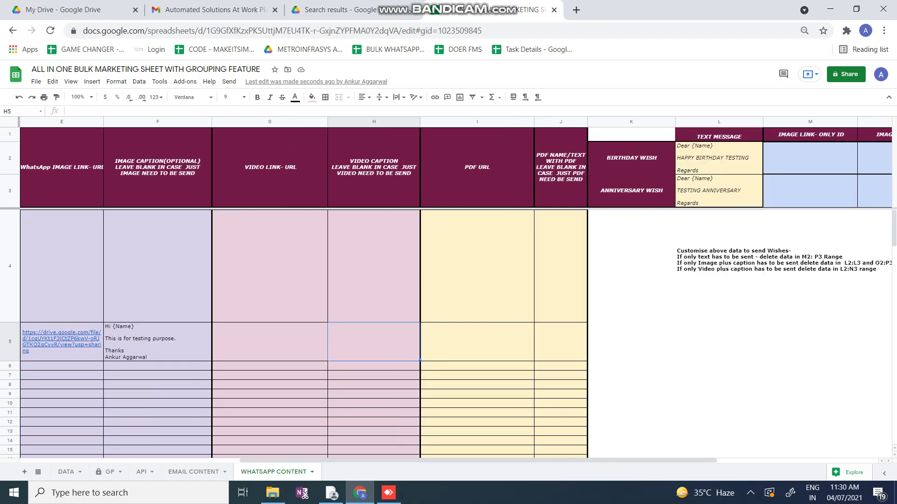
click(477, 341)
click(560, 341)
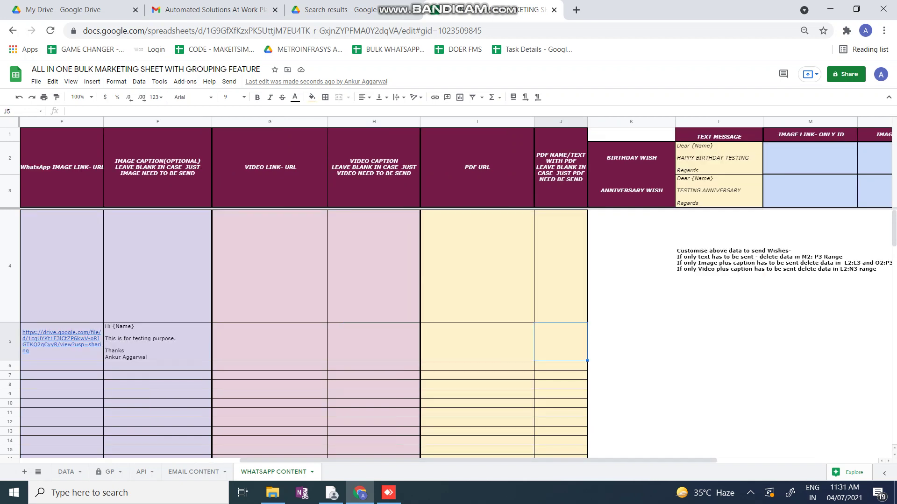
scroll(456, 289, right, 2)
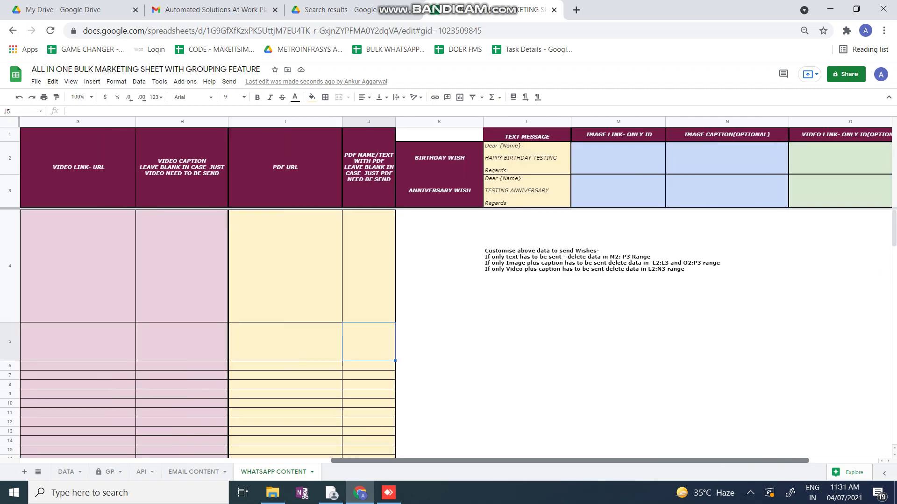
scroll(456, 290, right, 2)
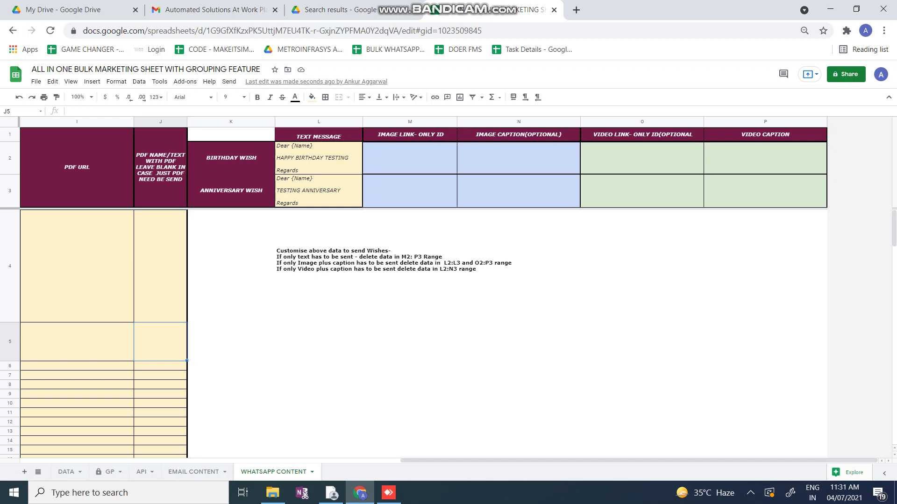
Inspect the L3 anniversary wish, M2:N3 image and O2:P3 video ranges, then verify the WhatsApp wishes arrived
click(319, 190)
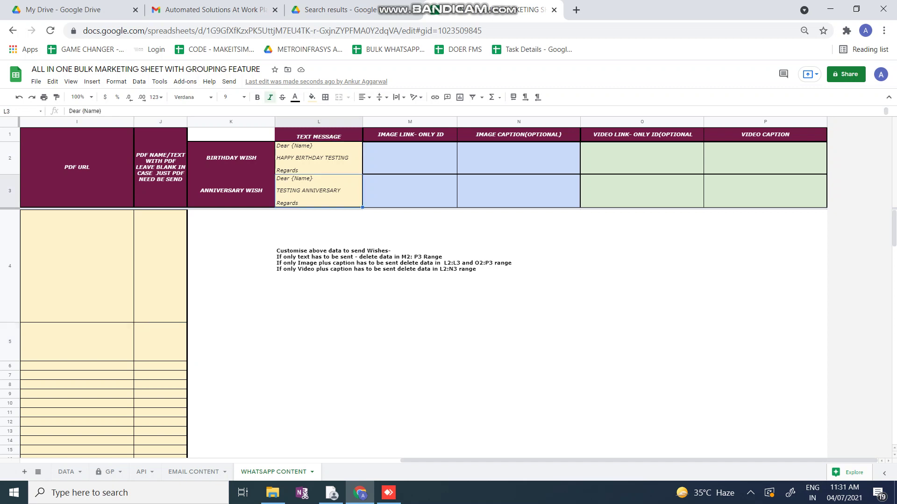
click(410, 158)
drag(409, 158, 518, 190)
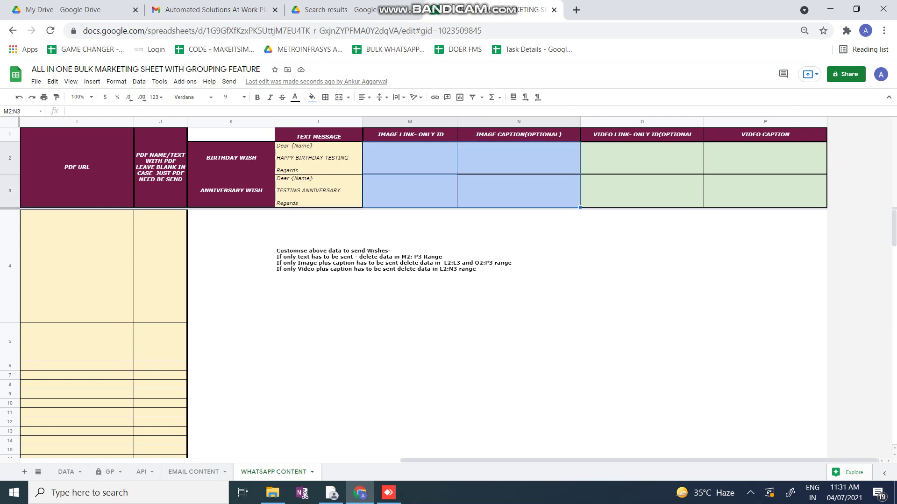
drag(641, 158, 765, 191)
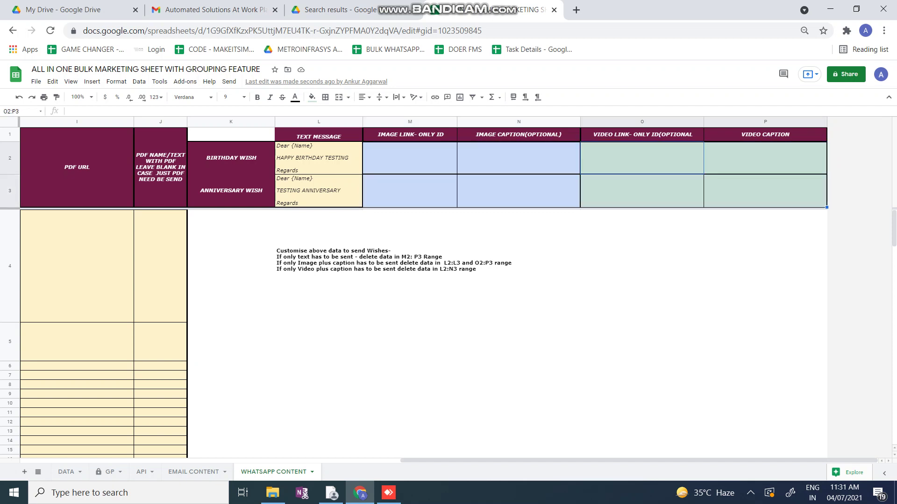
scroll(455, 287, left, 15)
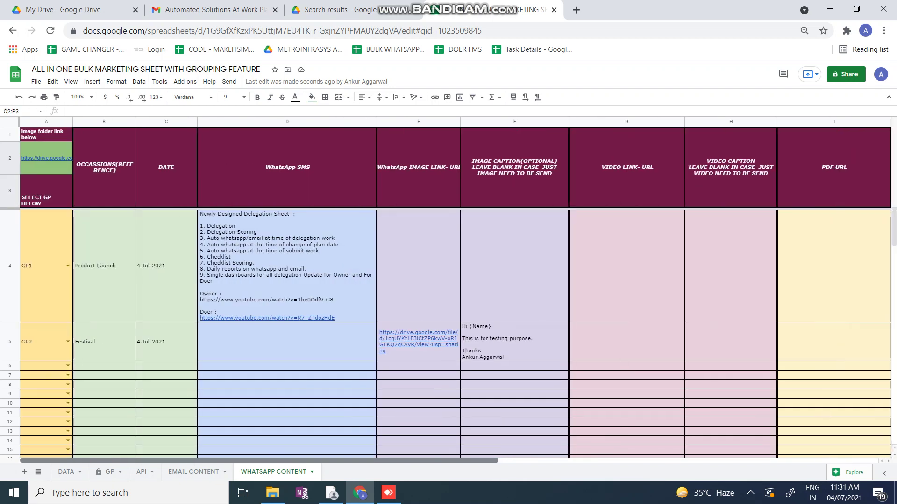
click(332, 493)
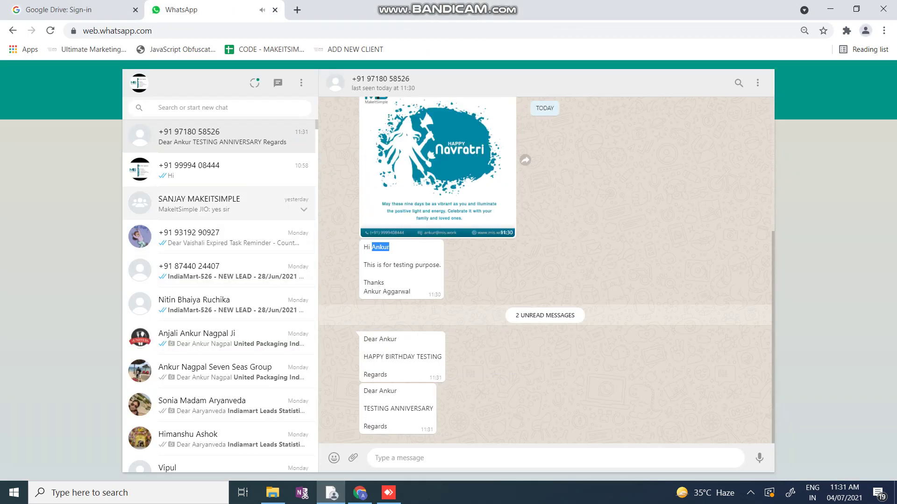
drag(362, 334, 387, 429)
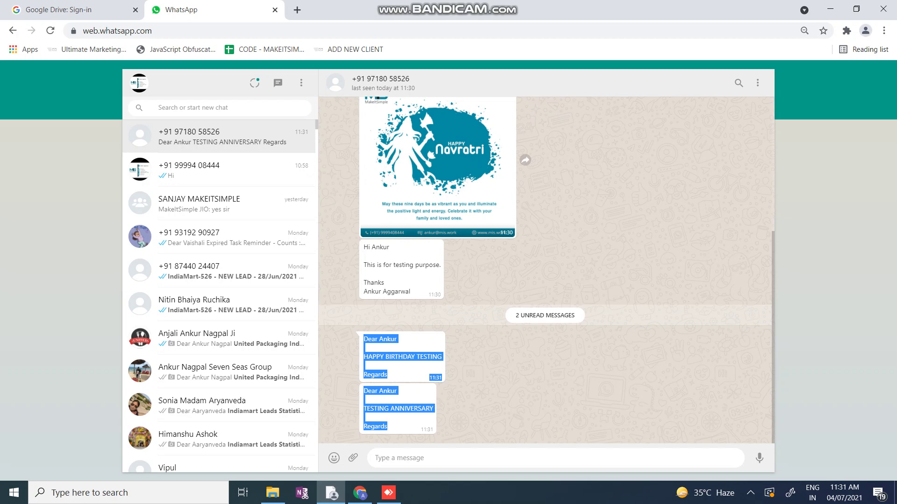
Highlight the L2:L3 wish texts, then view the DATA sheet's birthday and anniversary sent times near 11:31
click(360, 493)
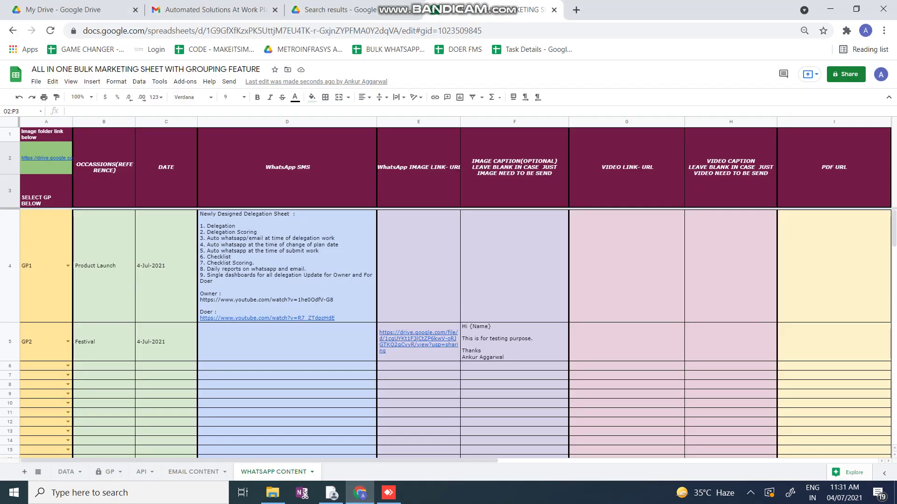
scroll(455, 287, right, 10)
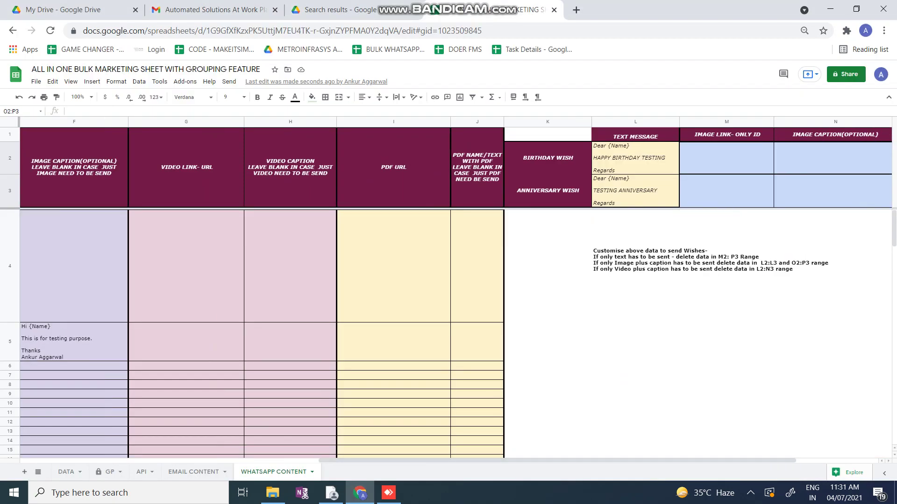
drag(635, 158, 635, 190)
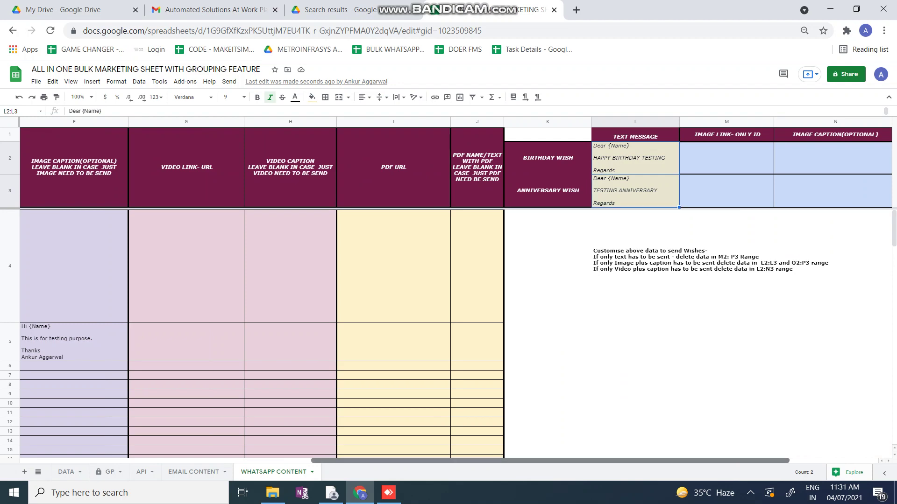
scroll(455, 287, left, 10)
click(66, 472)
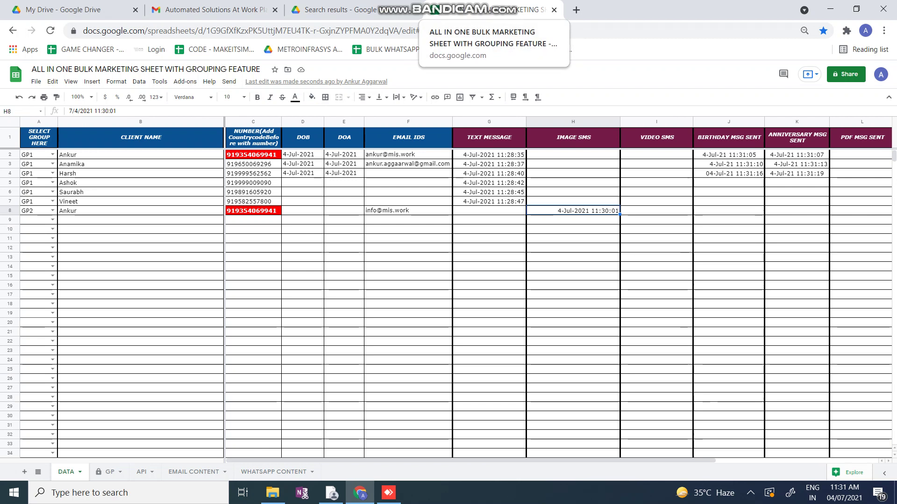
mouse_move(390, 154)
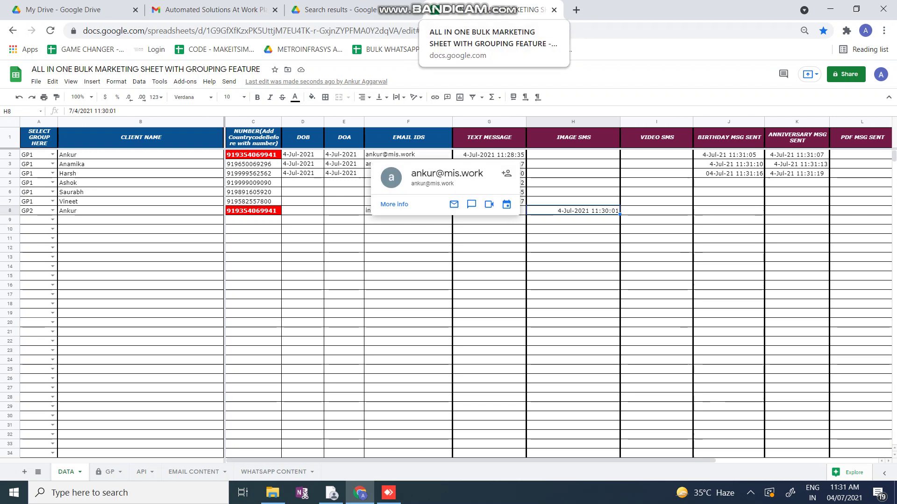